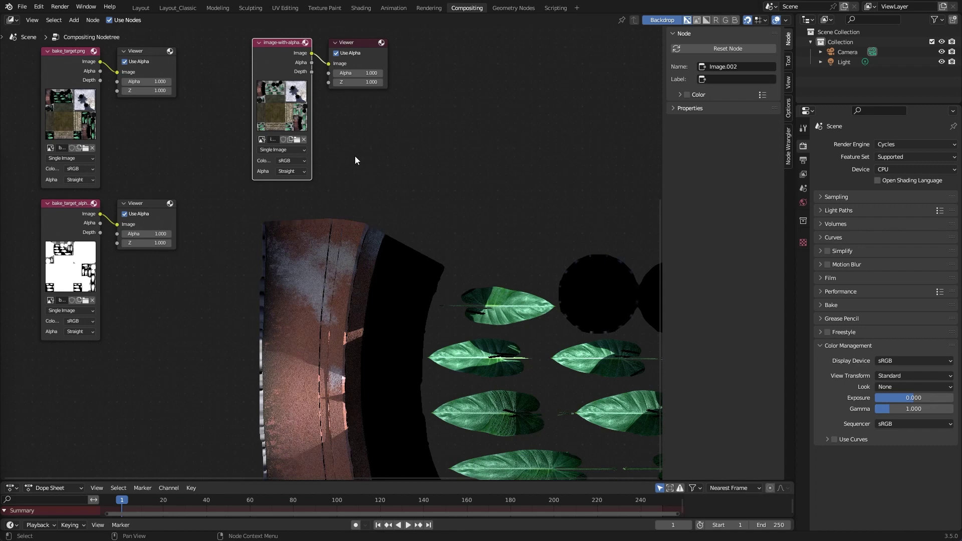
- Compare the bake_target.png colour image, its alpha mask and the combined image with alpha through their Viewer nodes
double_click(78, 50)
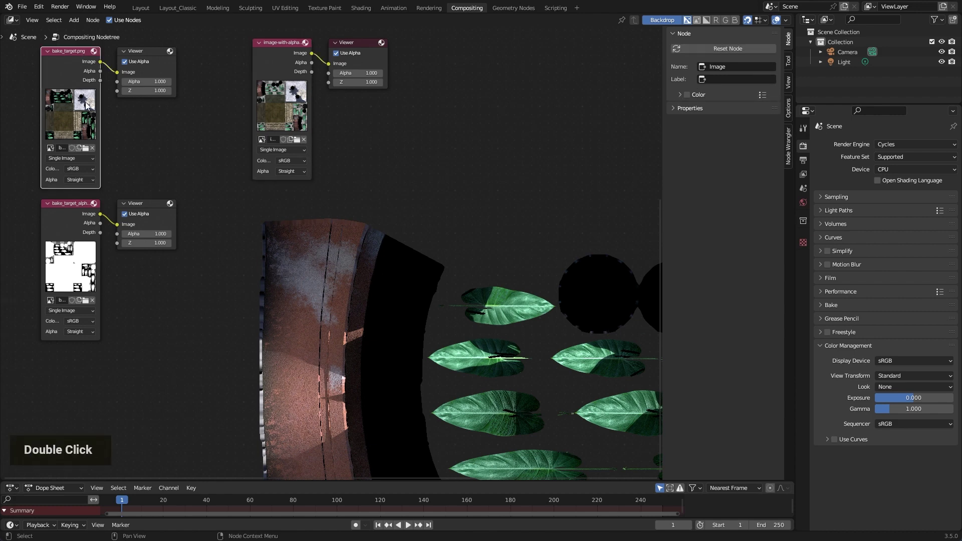
double_click(73, 203)
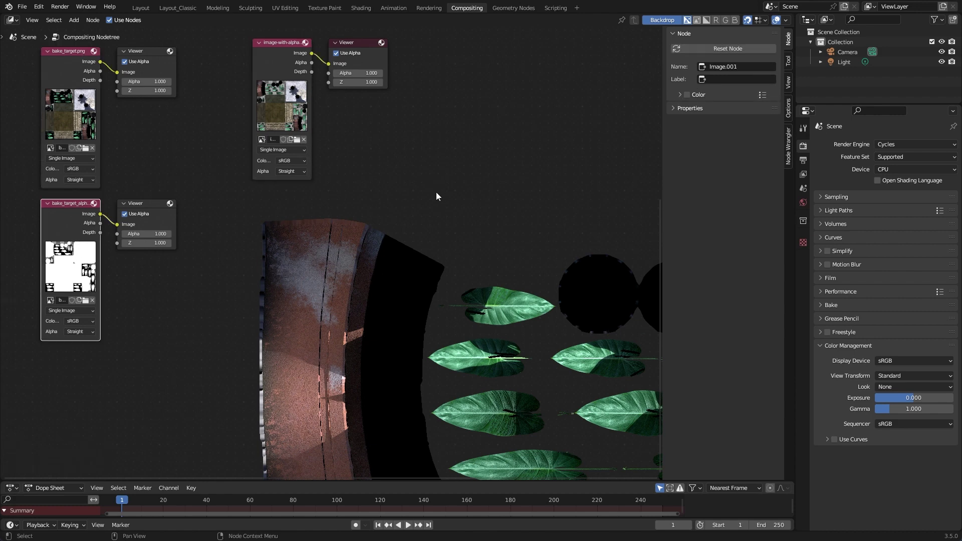
left_click(60, 51)
left_click(157, 53)
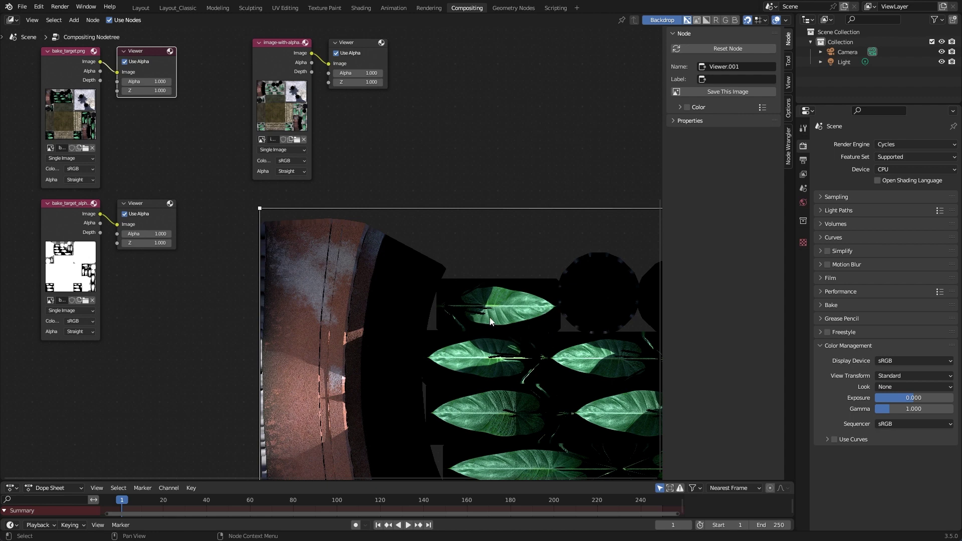
left_click(80, 207)
double_click(140, 208)
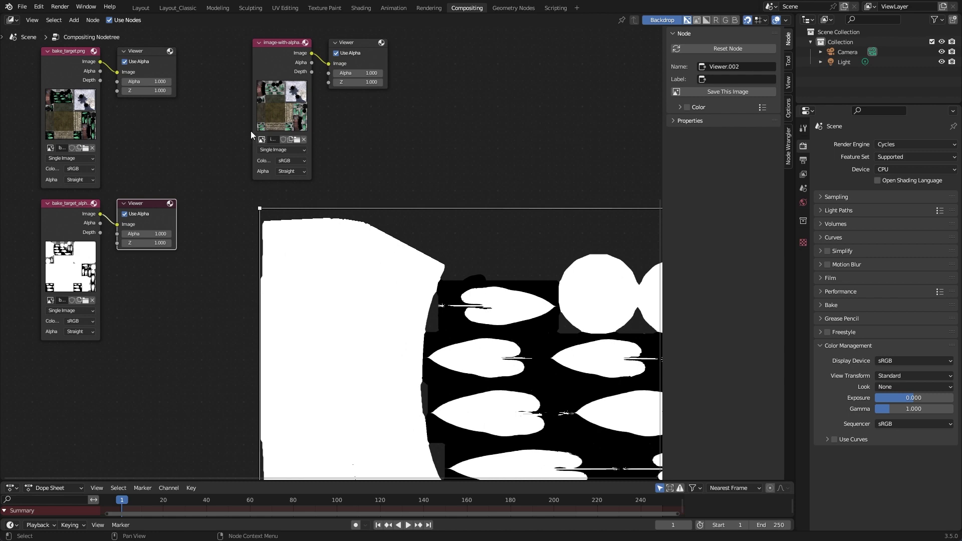
left_click(71, 59)
double_click(142, 57)
double_click(157, 203)
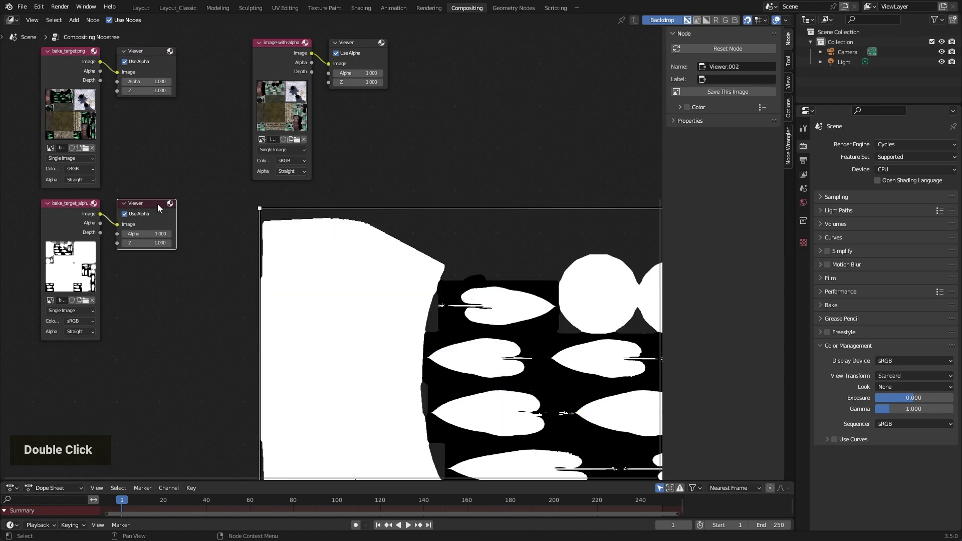
left_click(359, 46)
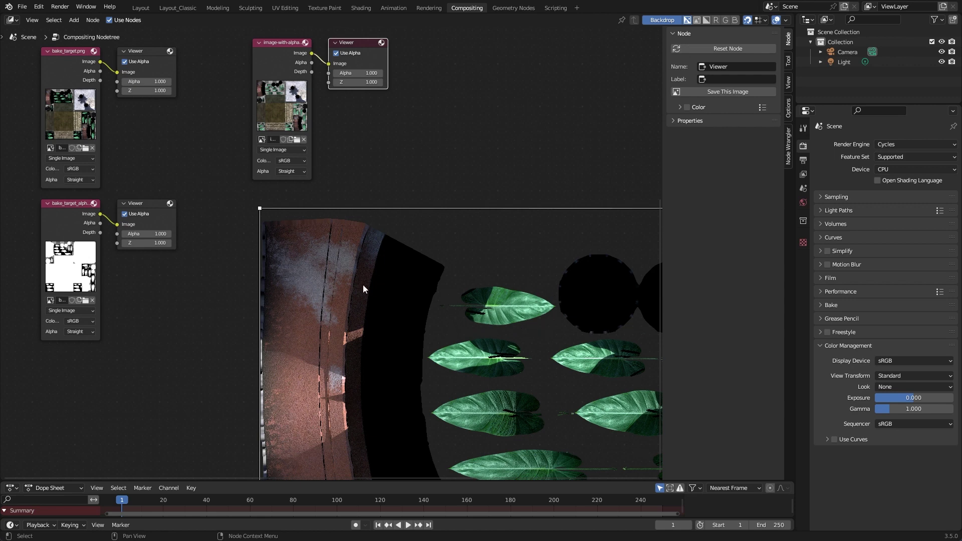
left_click(283, 45)
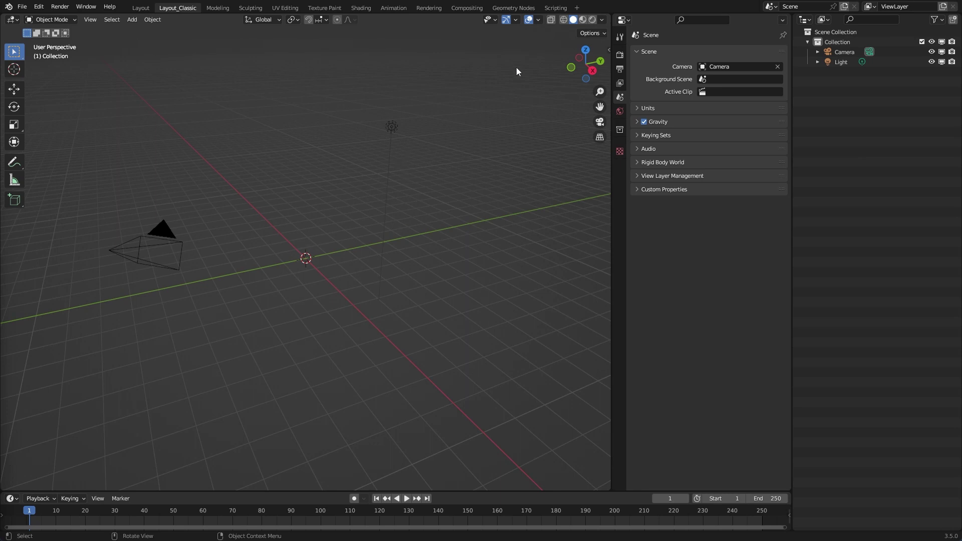
- Enable nodes in the Compositing workspace, then collapse the Render Layers node and move it and the Composite node up out of the way
left_click(470, 9)
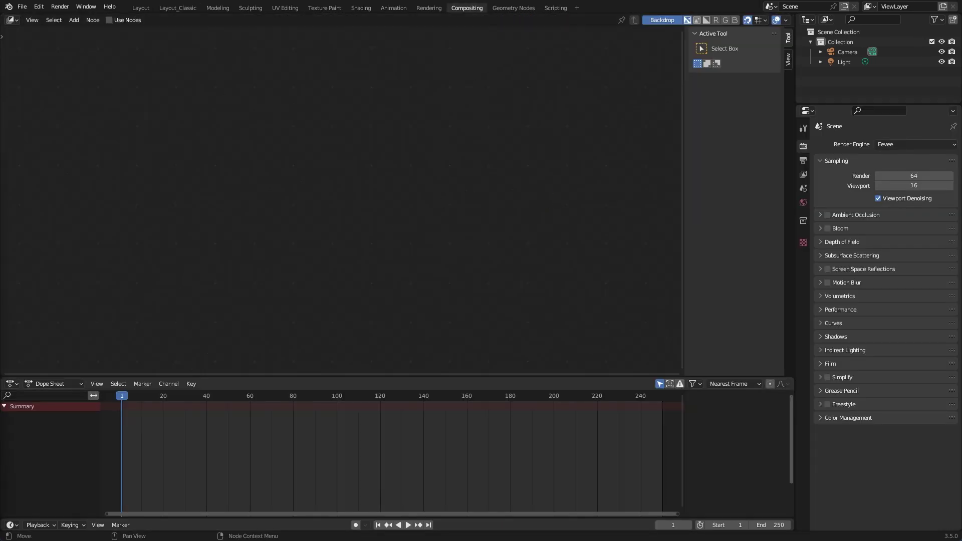
left_click(124, 20)
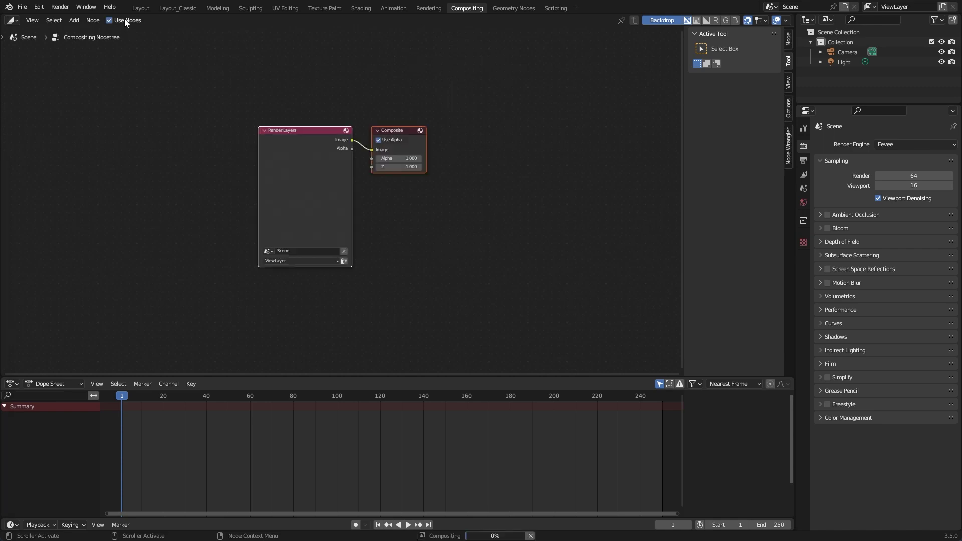
left_click(312, 133)
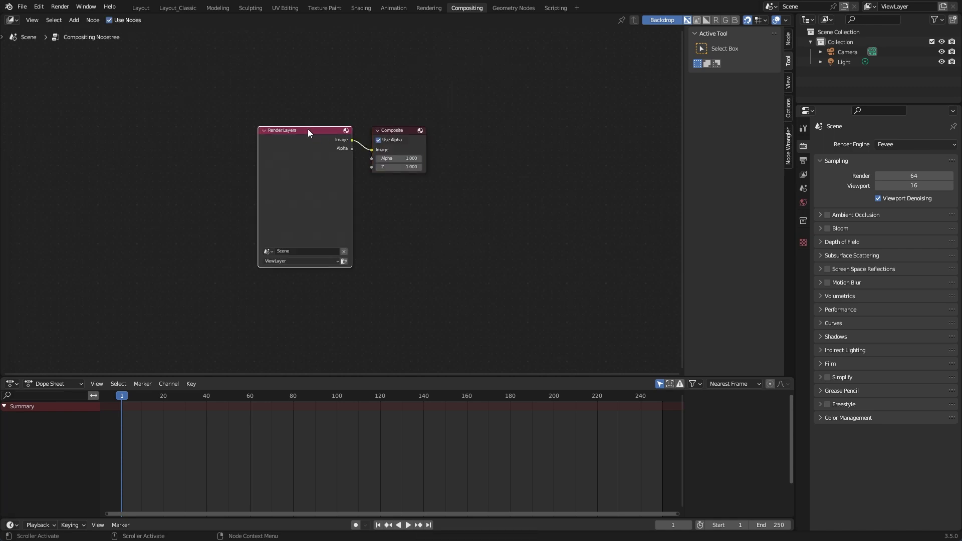
left_click(264, 131)
left_click_drag(264, 130, 136, 92)
left_click_drag(394, 134, 325, 87)
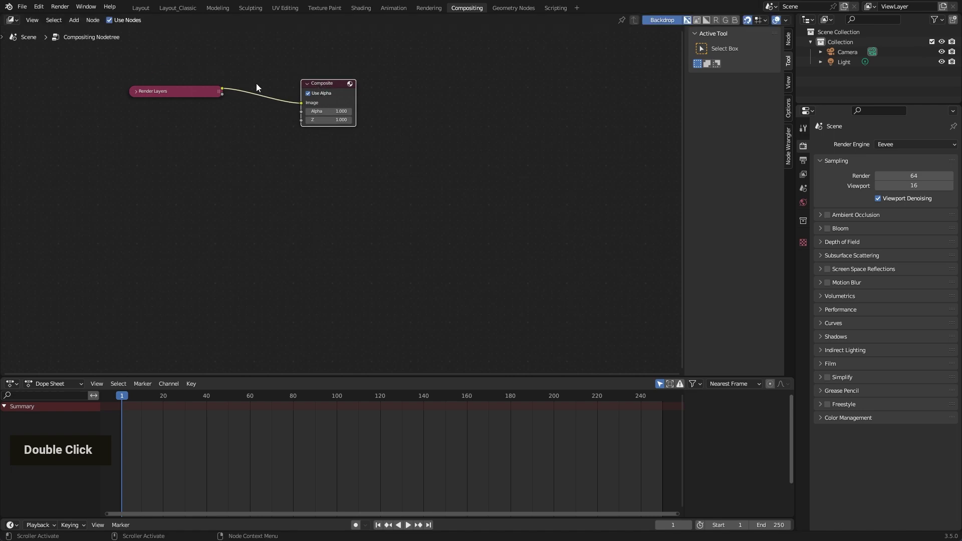
- Enlarge the compositor's node area by shrinking the Dope Sheet below it
scroll(354, 190, "up", 1)
middle_click_drag(320, 200, 314, 201)
scroll(290, 202, "up", 1)
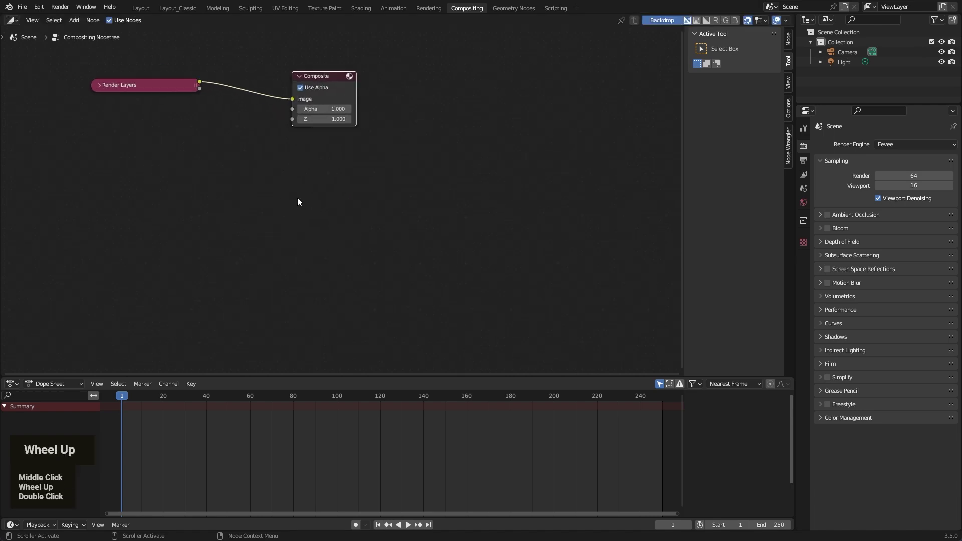
left_click_drag(295, 374, 288, 479)
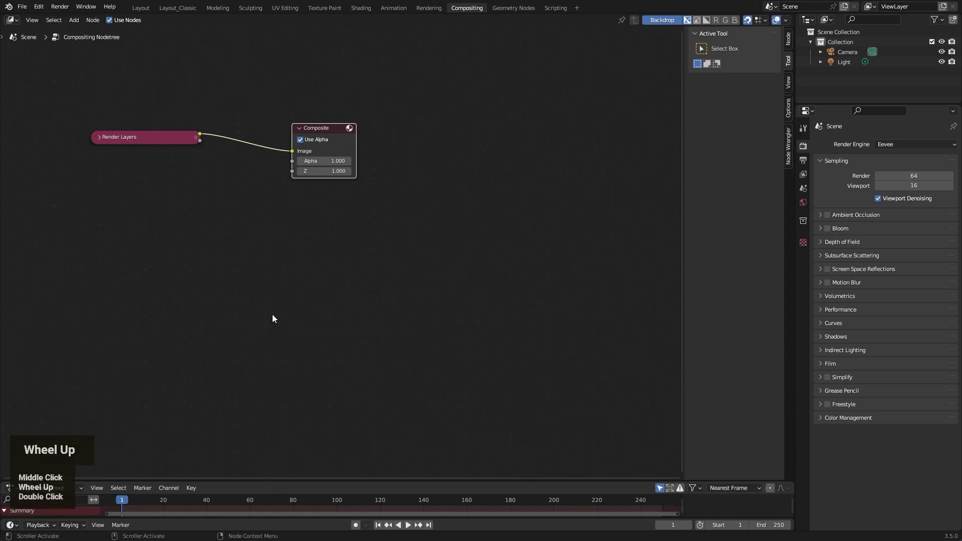
middle_click_drag(272, 314, 246, 273)
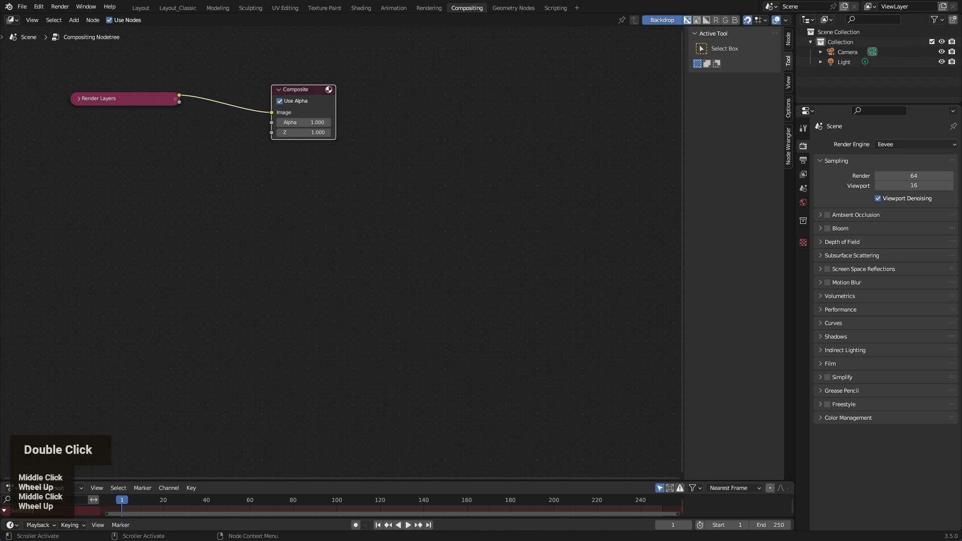
- Add image nodes for bake_target.png and its alpha mask, stacking the mask node below the colour image node
double_click(103, 153)
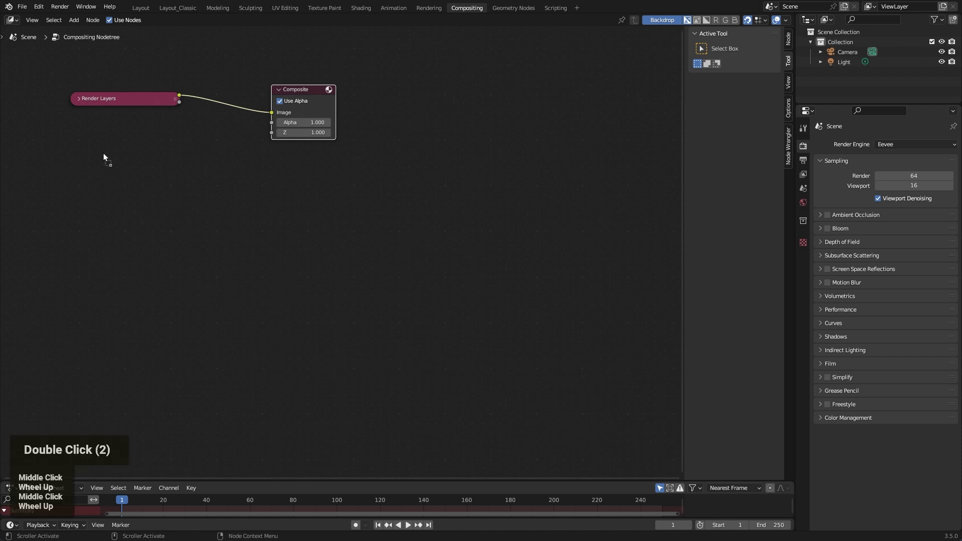
left_click(84, 144)
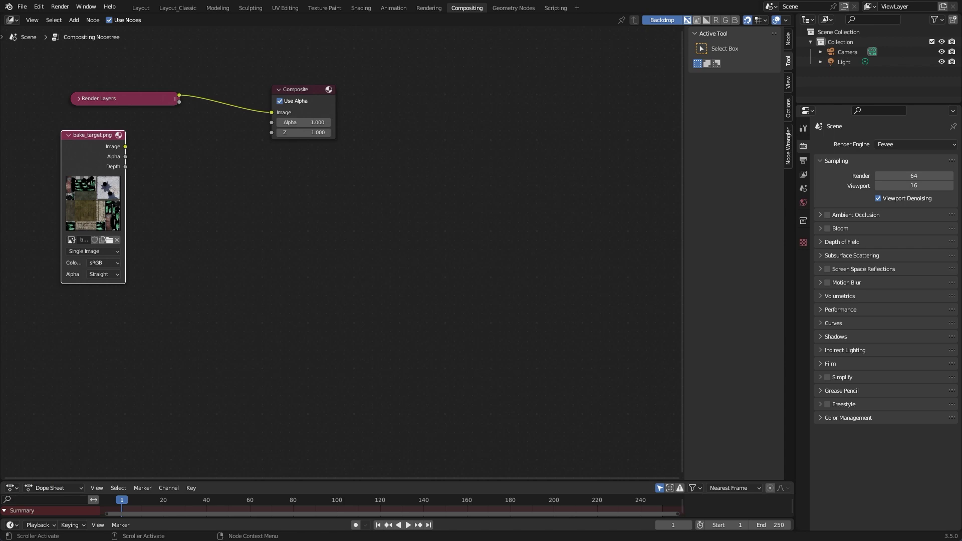
left_click_drag(164, 314, 197, 317)
middle_click_drag(197, 317, 260, 311)
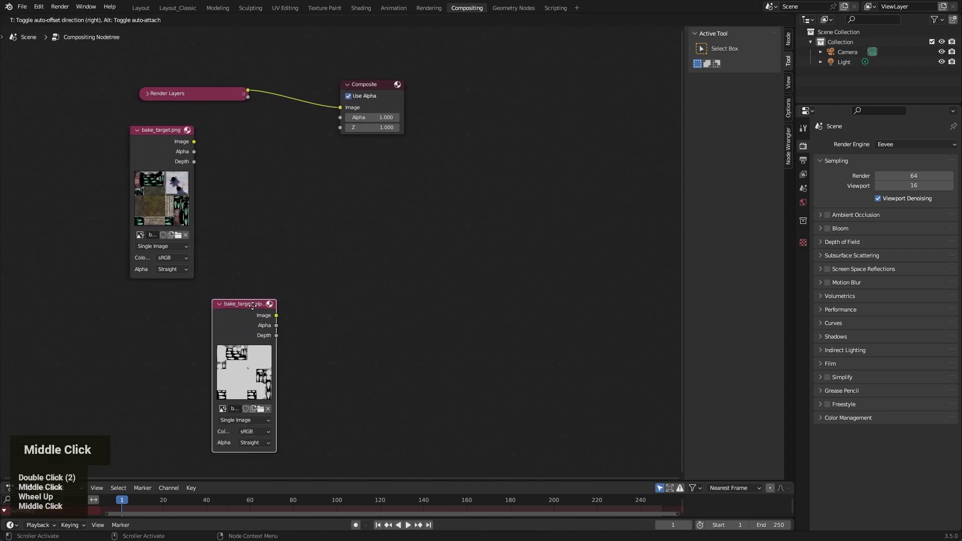
left_click(177, 296)
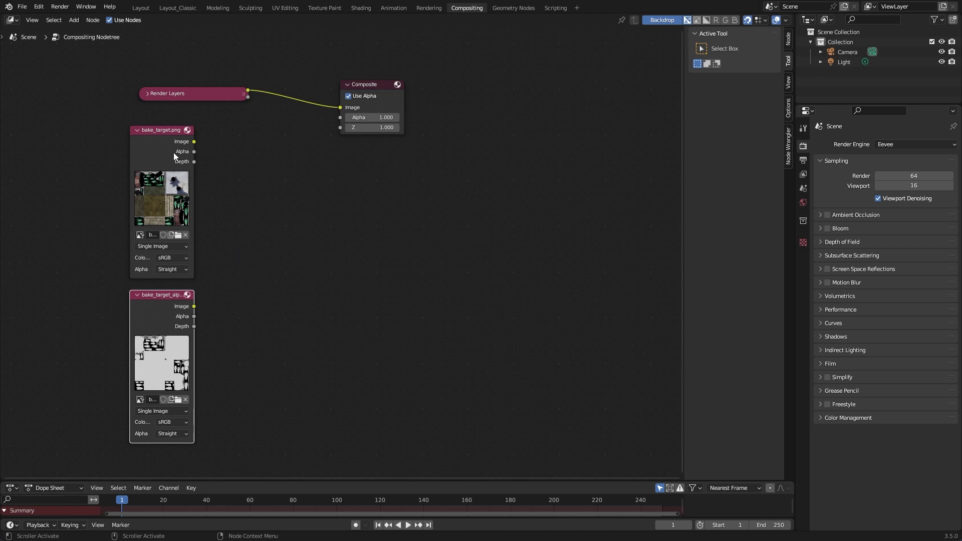
left_click_drag(164, 142, 164, 133)
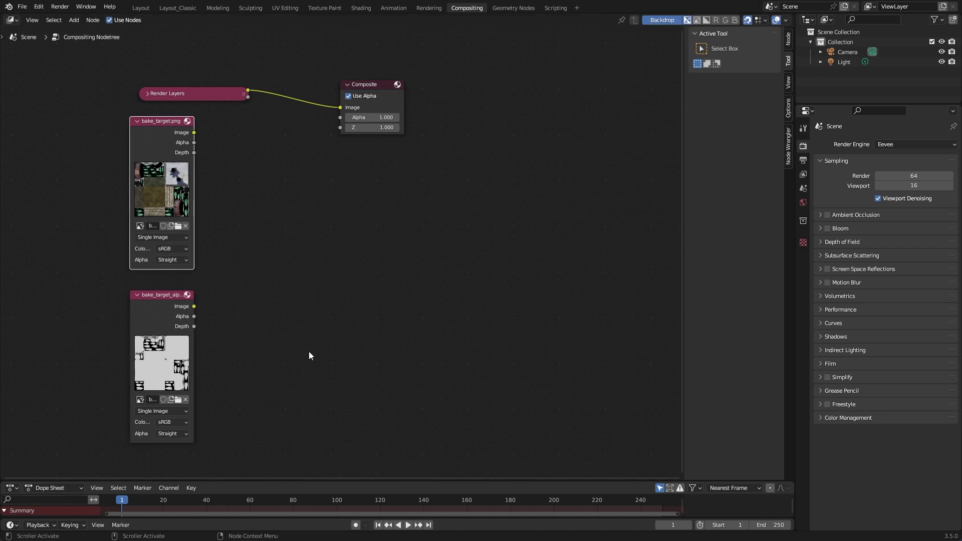
- Add a Viewer node to preview the alpha mask in the backdrop, then switch the Viewer to bake_target.png
left_click(169, 303)
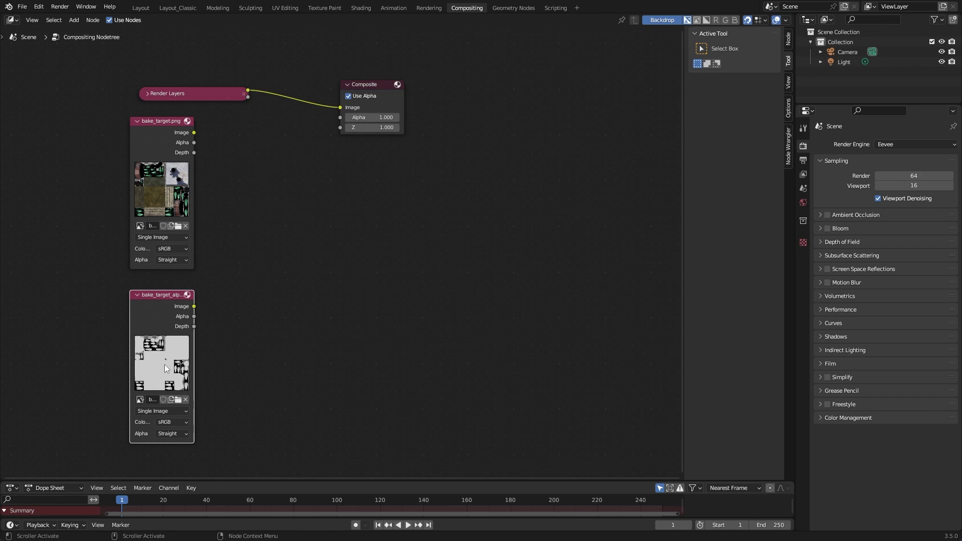
left_click(176, 295, "ctrl+shift")
middle_click_drag(485, 284, 433, 375, "alt")
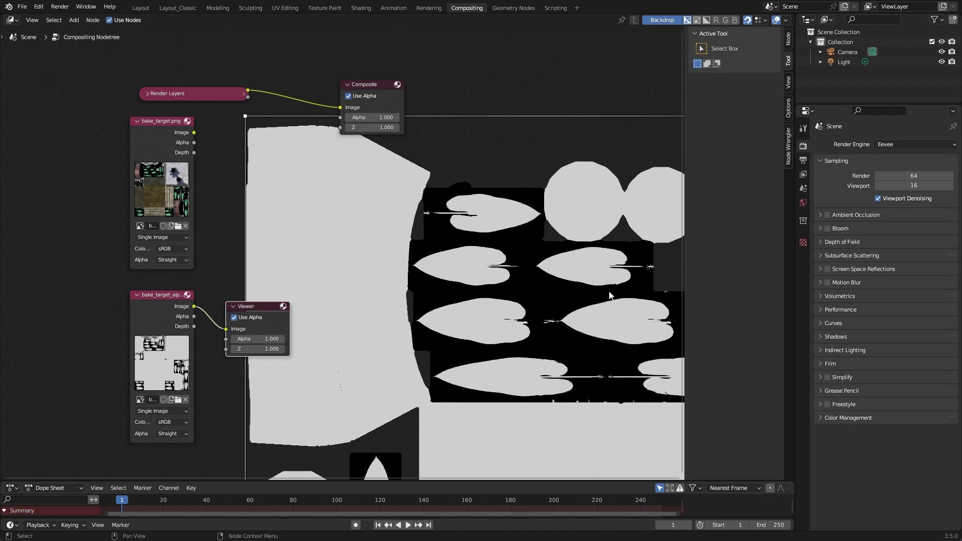
left_click(164, 123, "ctrl+shift")
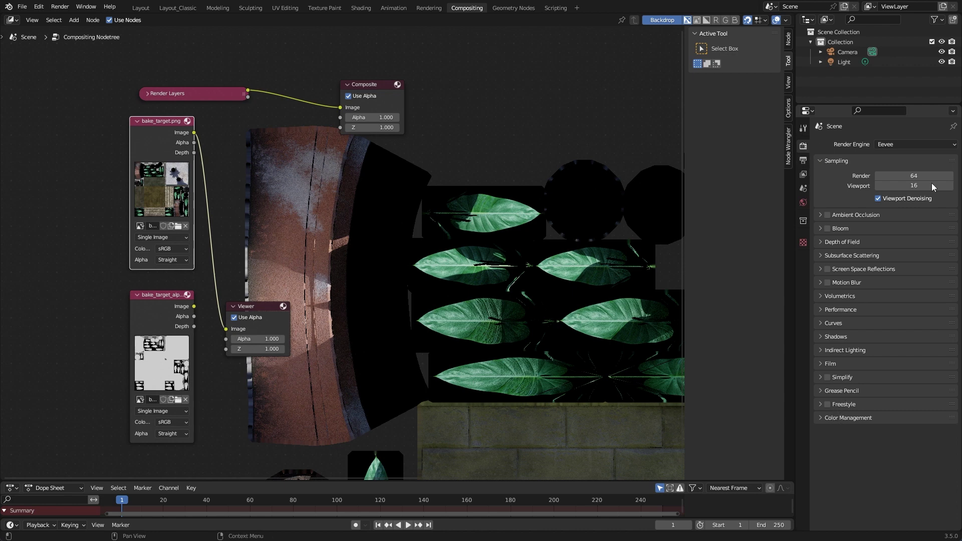
- Set the render engine to Cycles and expand the Bake settings with Sampling collapsed
left_click(908, 145)
left_click(899, 171)
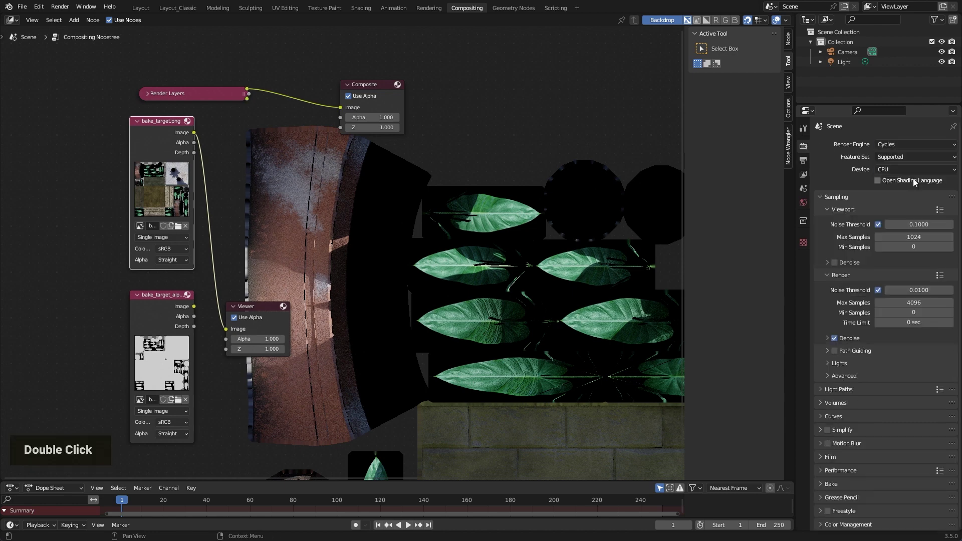
left_click(831, 199)
left_click(828, 305)
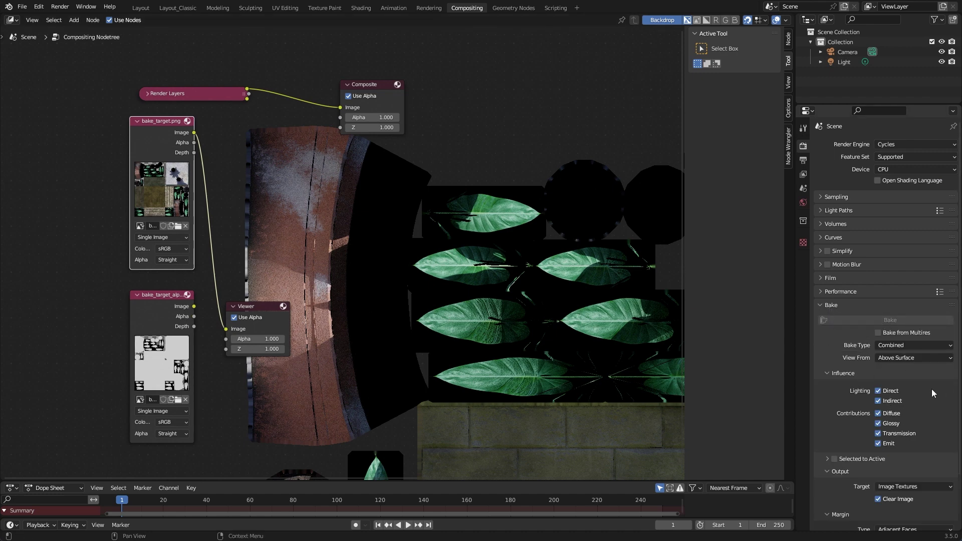
- Preview the alpha mask and bake_target.png again in the Viewer, shifting the backdrop clear of the nodes
left_click(146, 349, "ctrl+shift")
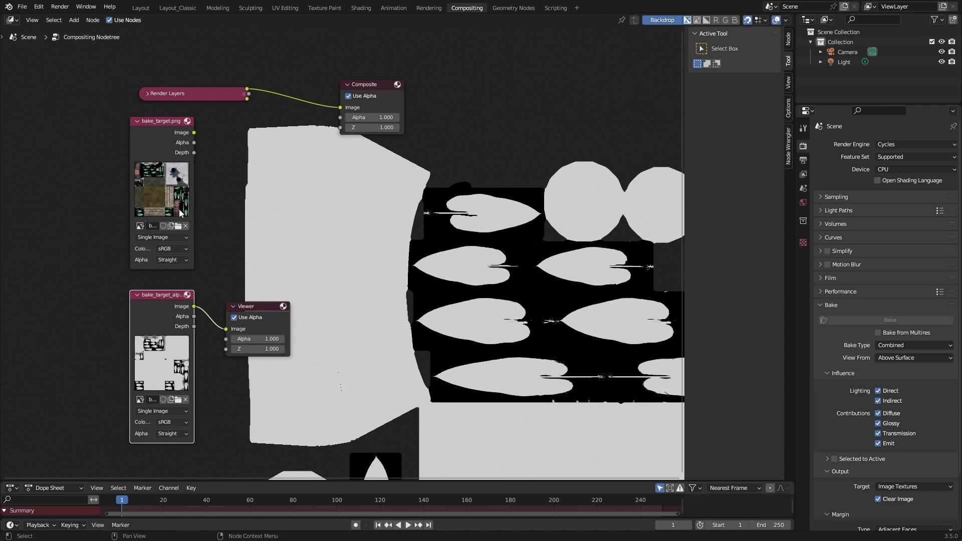
left_click(161, 126, "ctrl+shift")
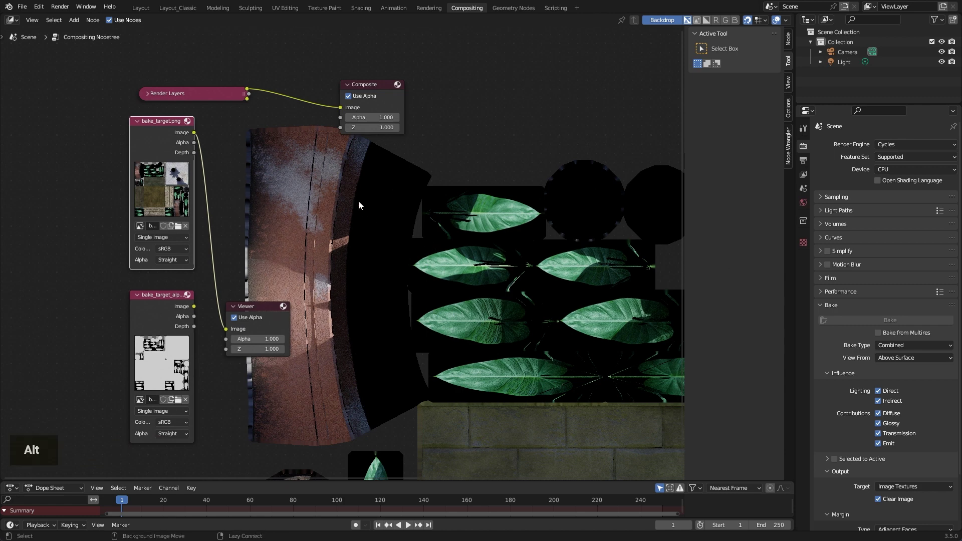
middle_click_drag(358, 200, 470, 284, "alt")
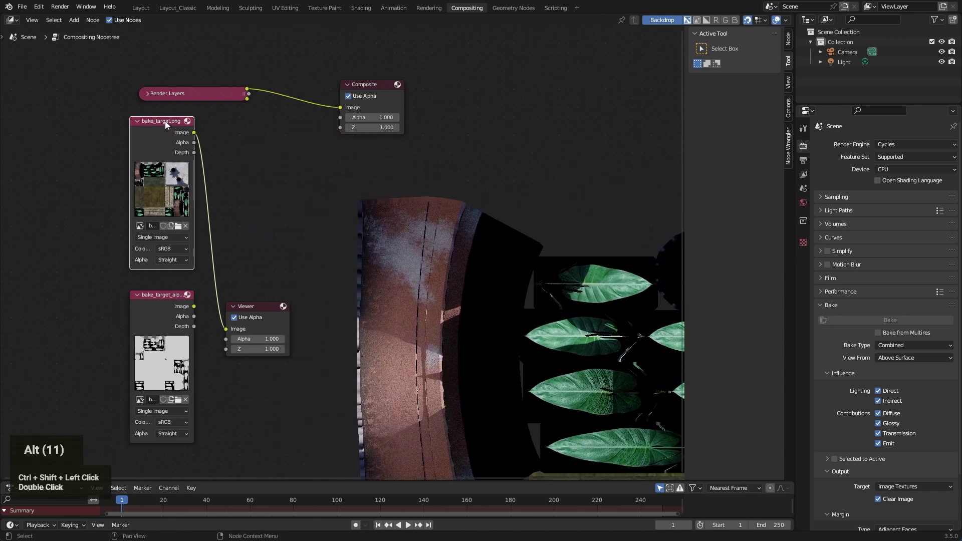
- Spread out the node layout, placing both image nodes further from the Viewer and the Viewer below the raised Composite node
left_click_drag(159, 124, 95, 123)
left_click_drag(159, 295, 95, 285)
left_click_drag(247, 305, 361, 147)
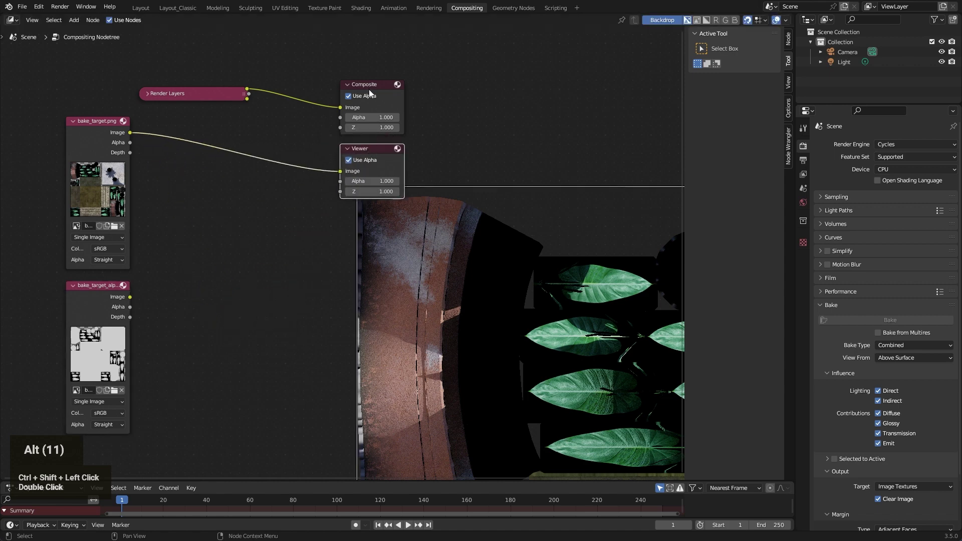
left_click_drag(369, 90, 369, 62)
- Insert a Set Alpha node on the link between bake_target.png and the Viewer
left_click(182, 182)
key("shift+a")
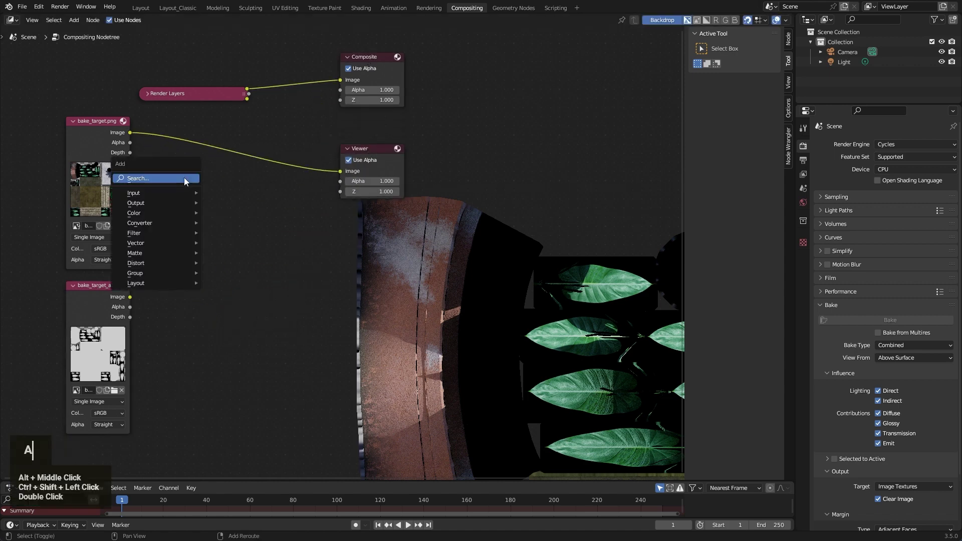
left_click(185, 178)
type("set")
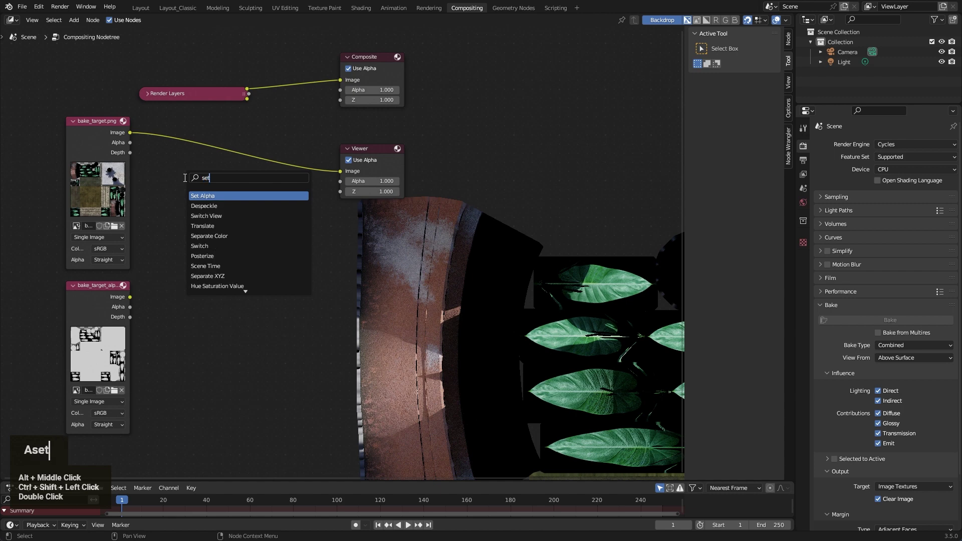
left_click(203, 196)
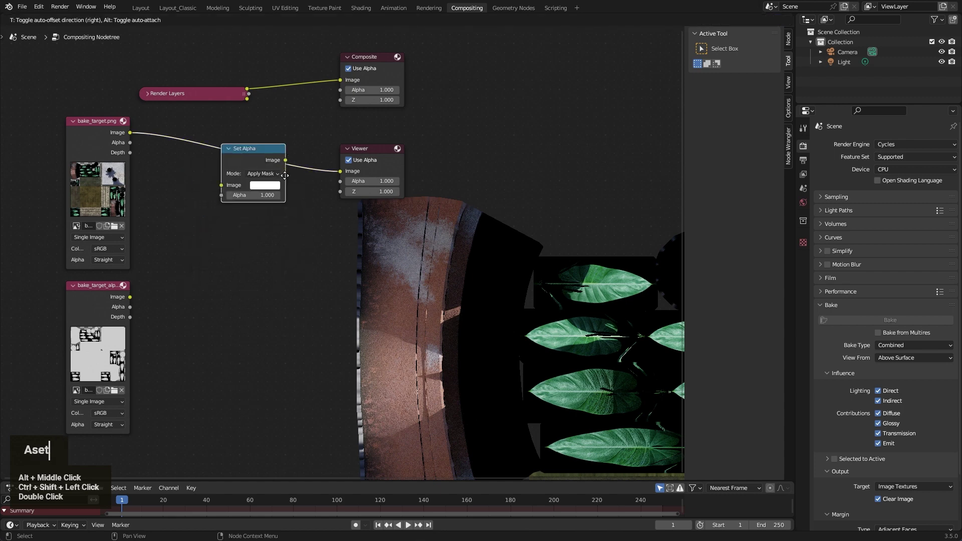
left_click(236, 150)
left_click(102, 125)
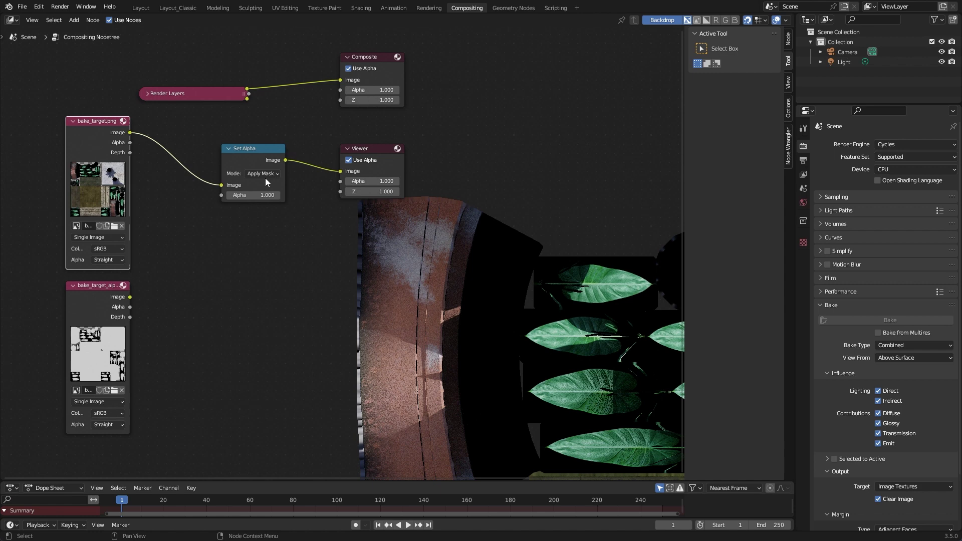
left_click(369, 151)
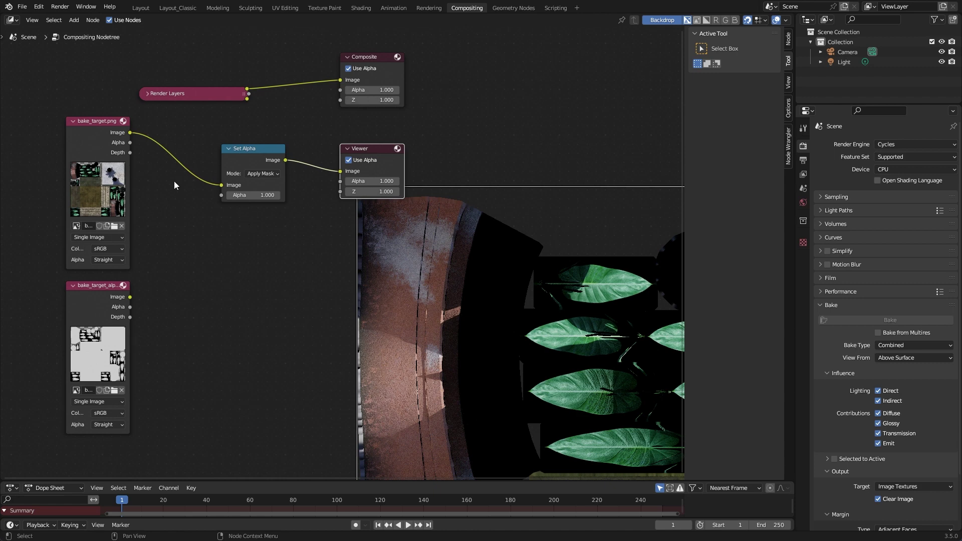
- Connect the alpha mask node's Image output to the Alpha input of the Set Alpha node
left_click_drag(272, 196, 266, 197)
right_click(136, 179)
left_click(100, 286)
left_click_drag(129, 297, 225, 200)
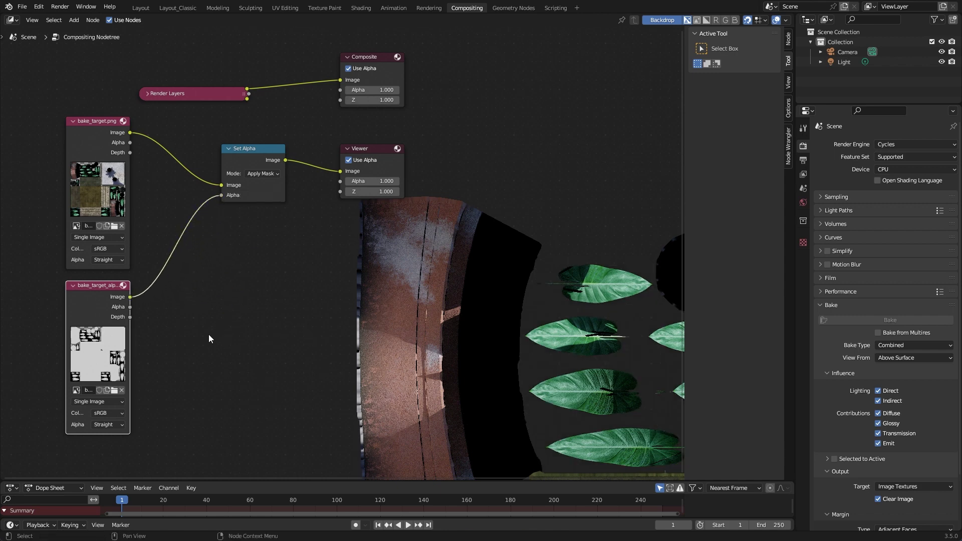
left_click(95, 126)
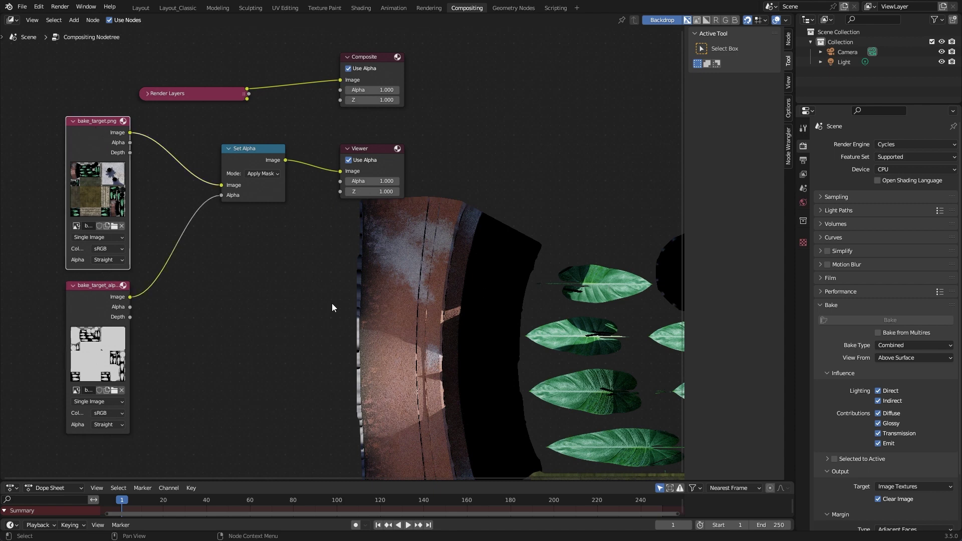
- Widen the Set Alpha node slightly, and preview bake_target.png followed by the Set Alpha output in the Viewer
left_click(88, 306)
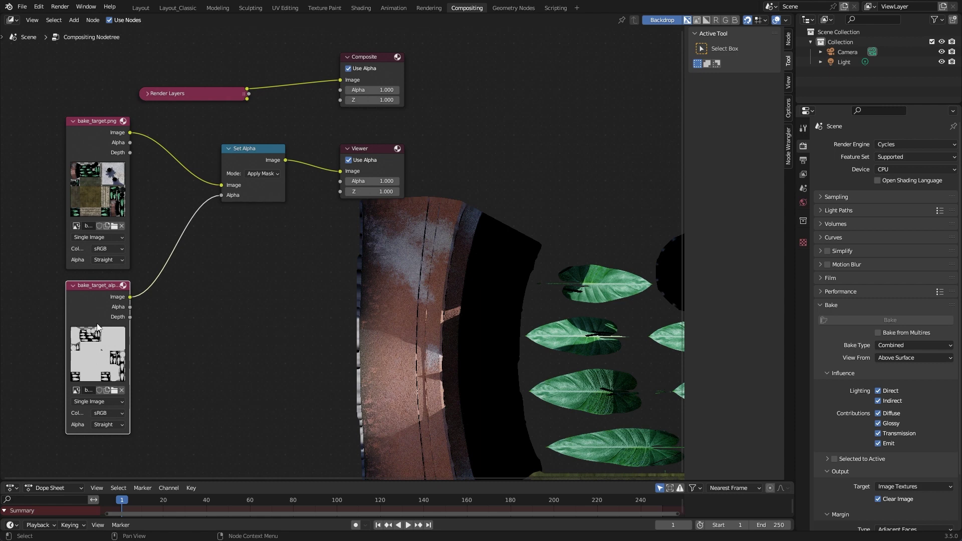
left_click_drag(285, 186, 297, 191)
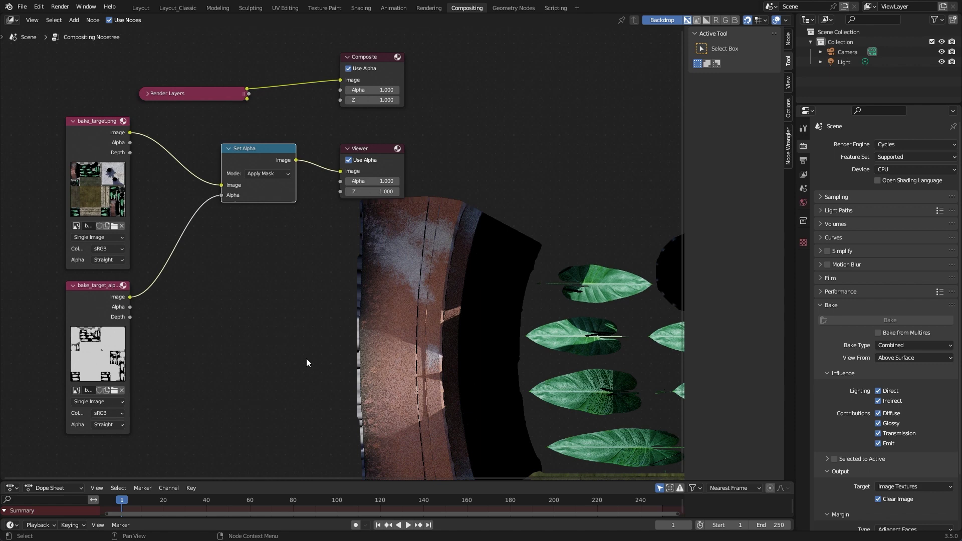
left_click(111, 123, "ctrl+shift")
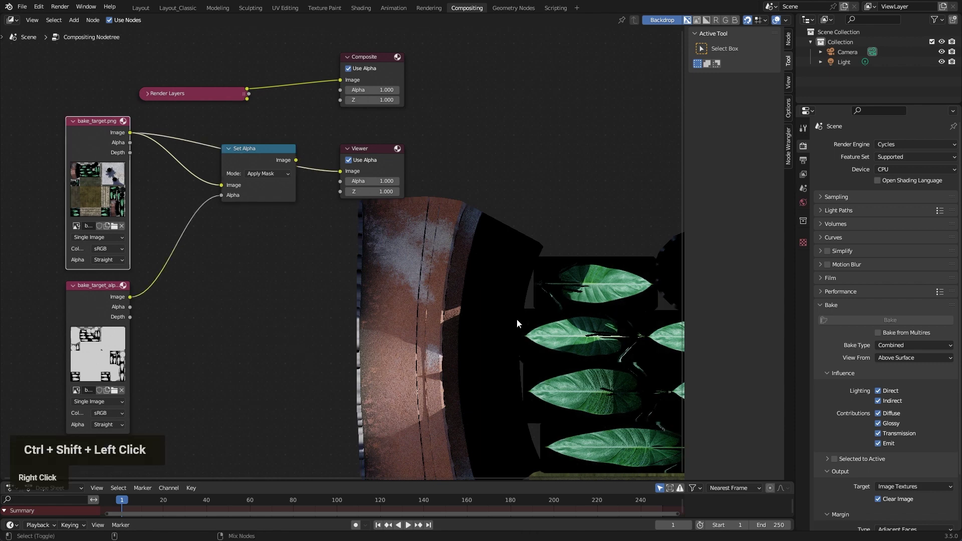
left_click(267, 152, "ctrl+shift")
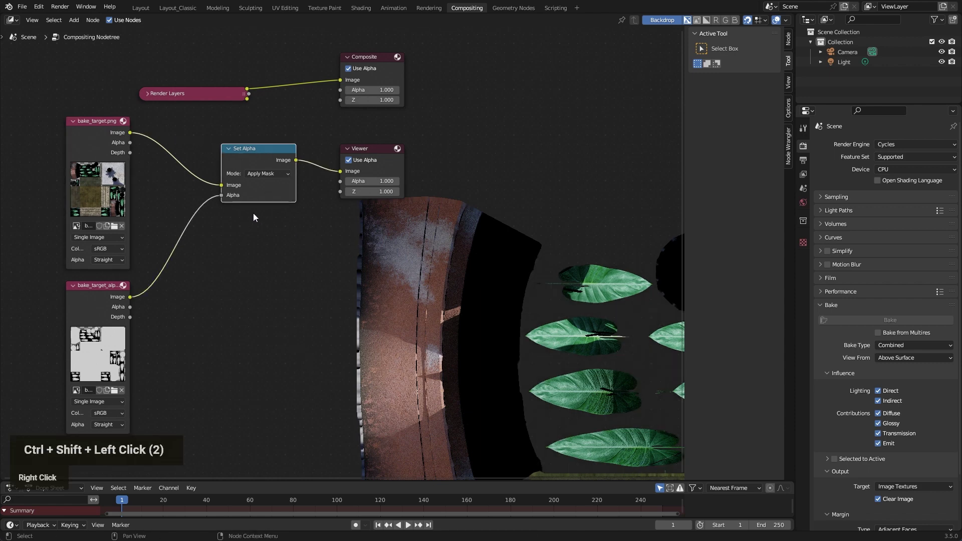
- Try the Replace Alpha mode on the Set Alpha node, comparing its output with the alpha mask in the Viewer
left_click(265, 174)
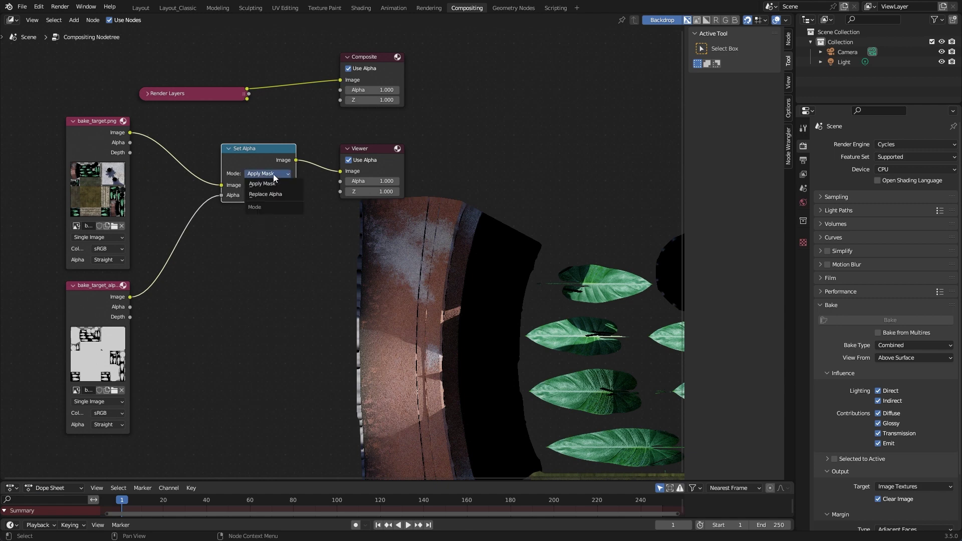
left_click(288, 194)
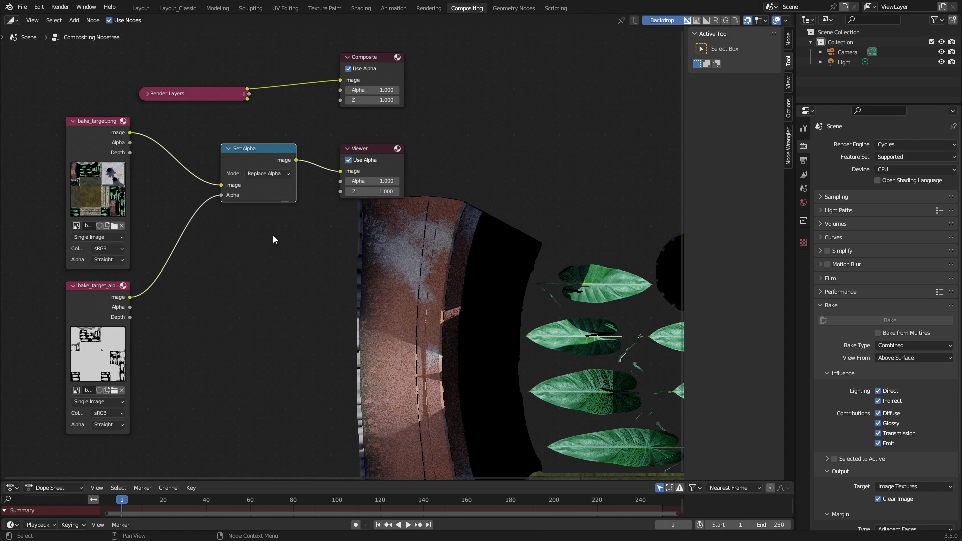
left_click(98, 292, "ctrl+shift")
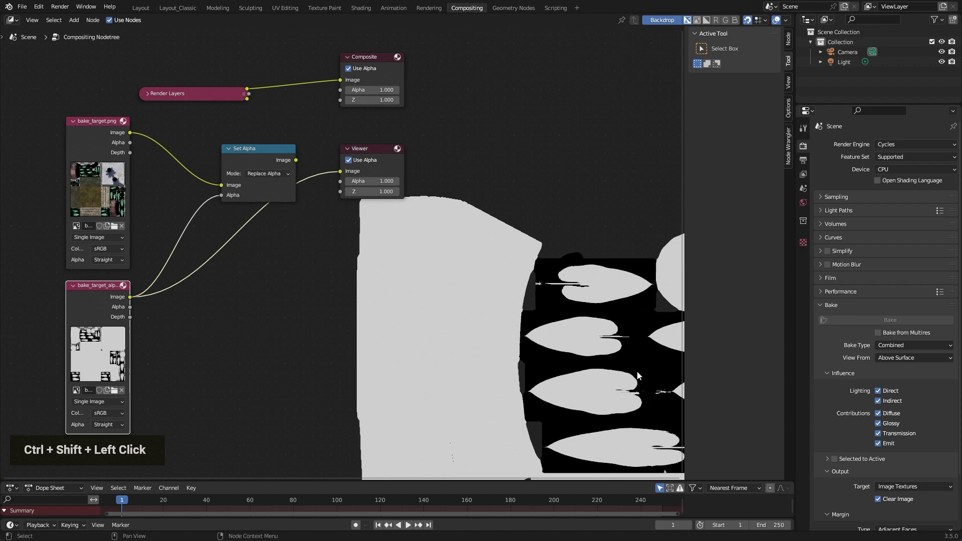
left_click(287, 155, "ctrl+shift")
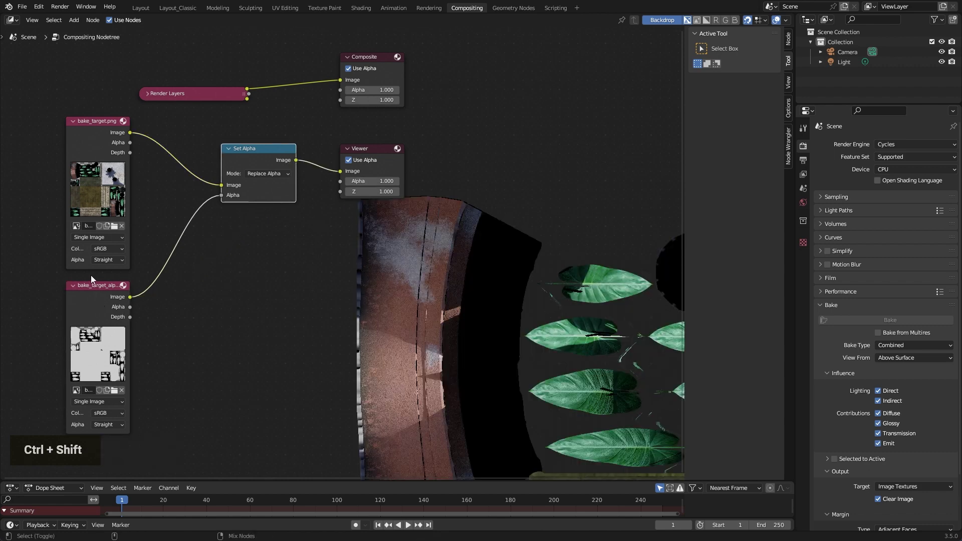
left_click(97, 291, "ctrl+shift")
left_click(98, 291, "ctrl+shift")
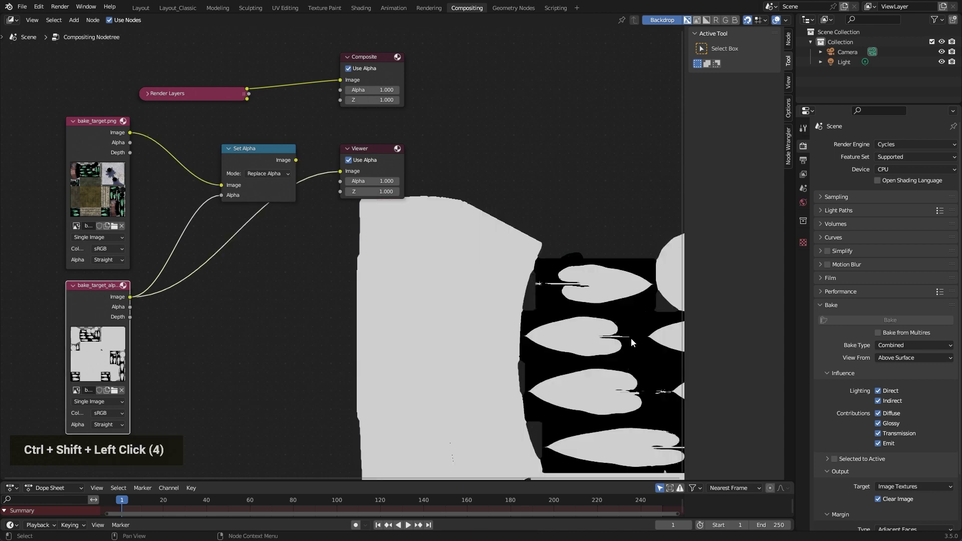
left_click(275, 149, "ctrl+shift")
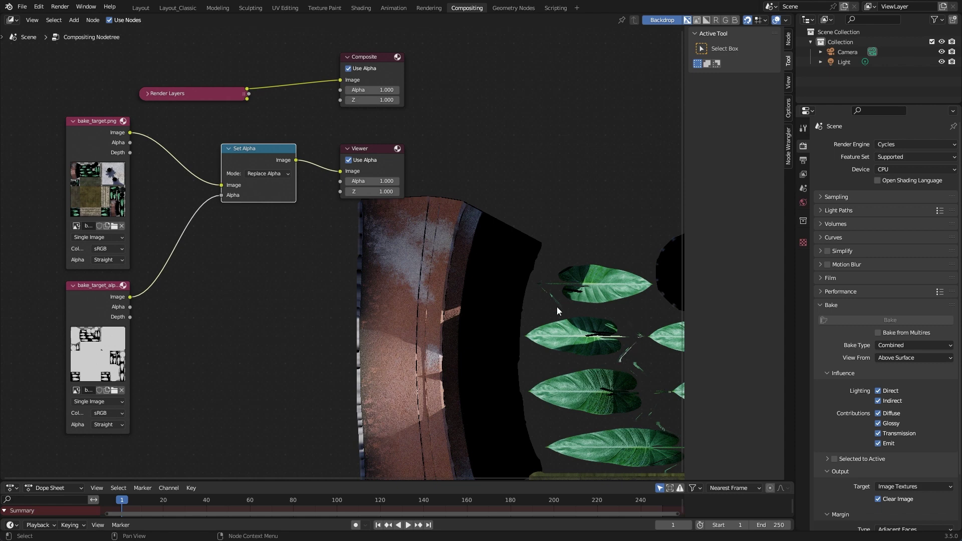
- Set the Set Alpha node's mode to Apply Mask after comparing it with Replace Alpha
left_click(275, 173)
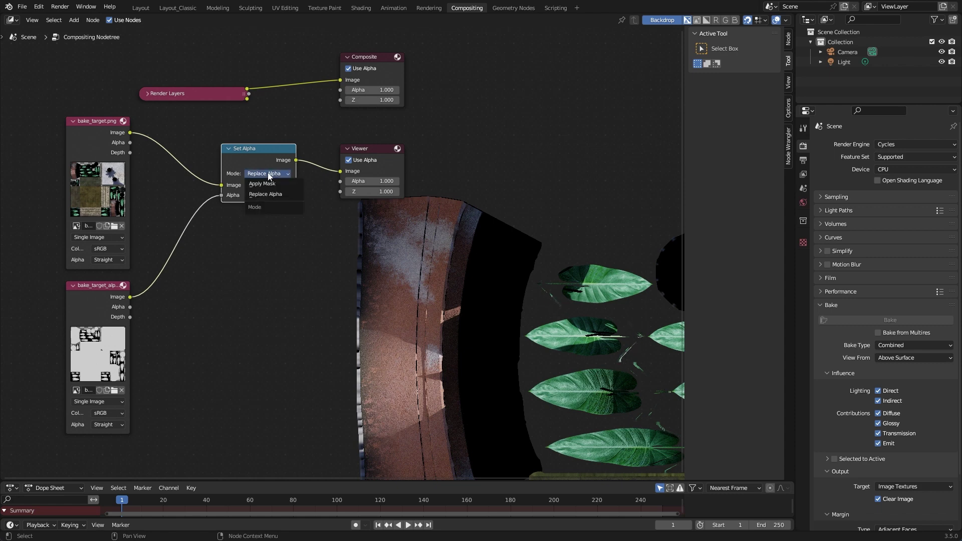
left_click(270, 194)
left_click(264, 174)
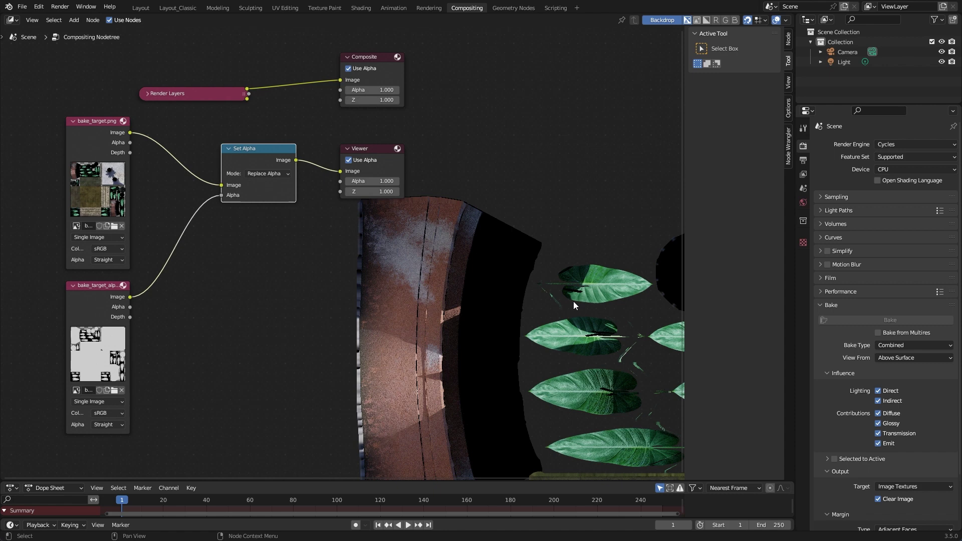
left_click(266, 174)
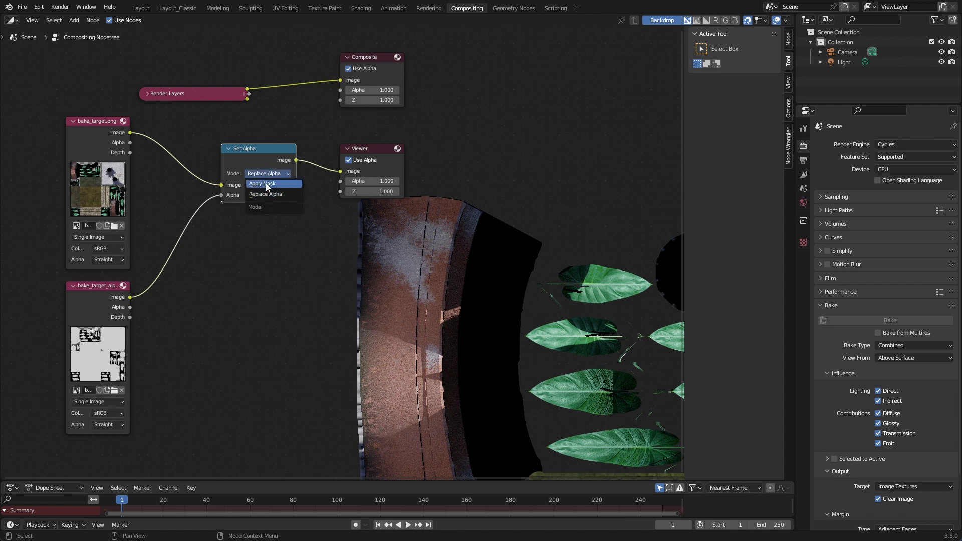
left_click(266, 184)
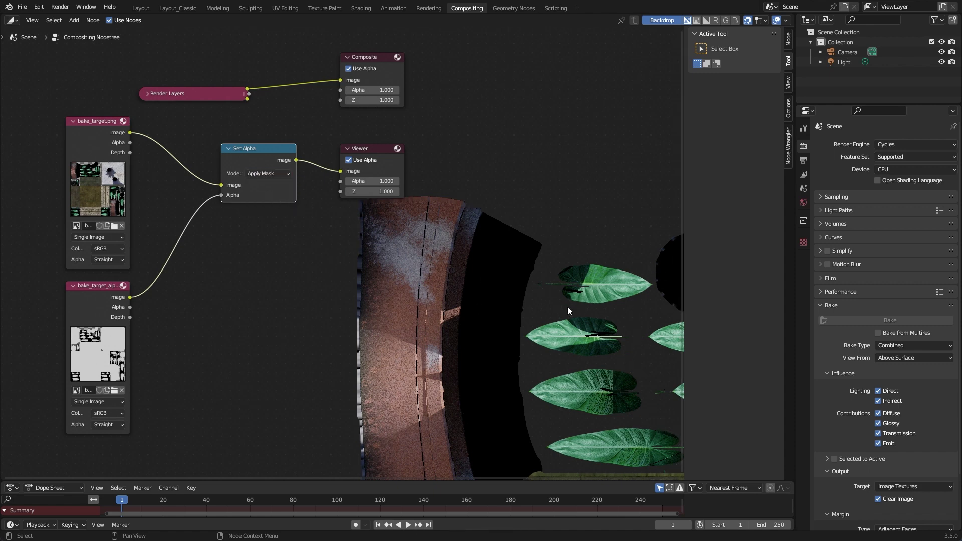
left_click(264, 177)
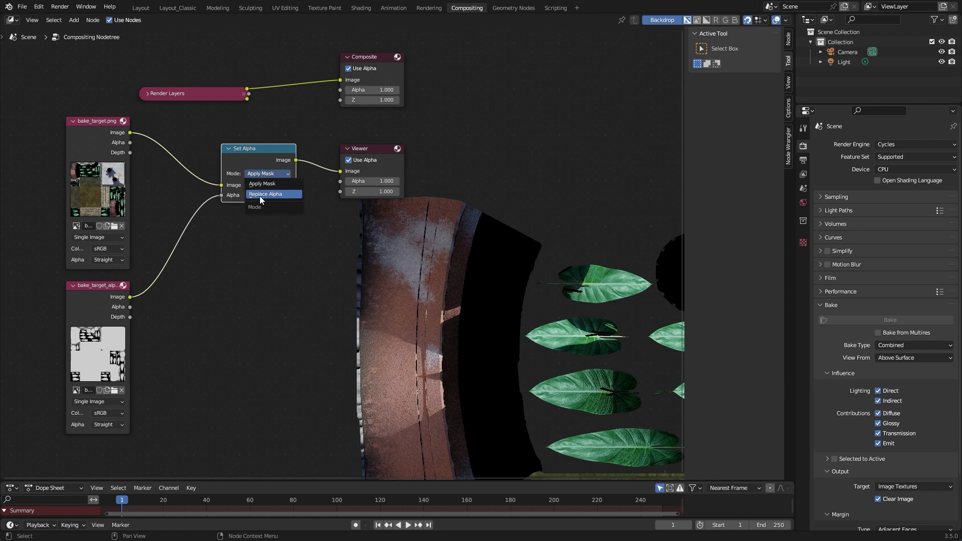
left_click(265, 184)
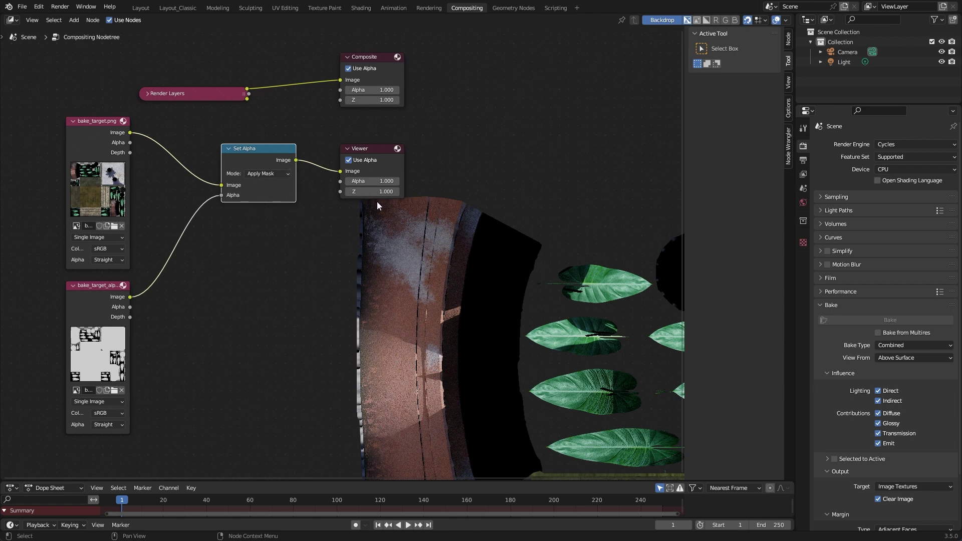
- Centre the Set Alpha node between the image nodes and the Viewer, and shift the backdrop to bring more leaves into view
left_click_drag(264, 162, 255, 162)
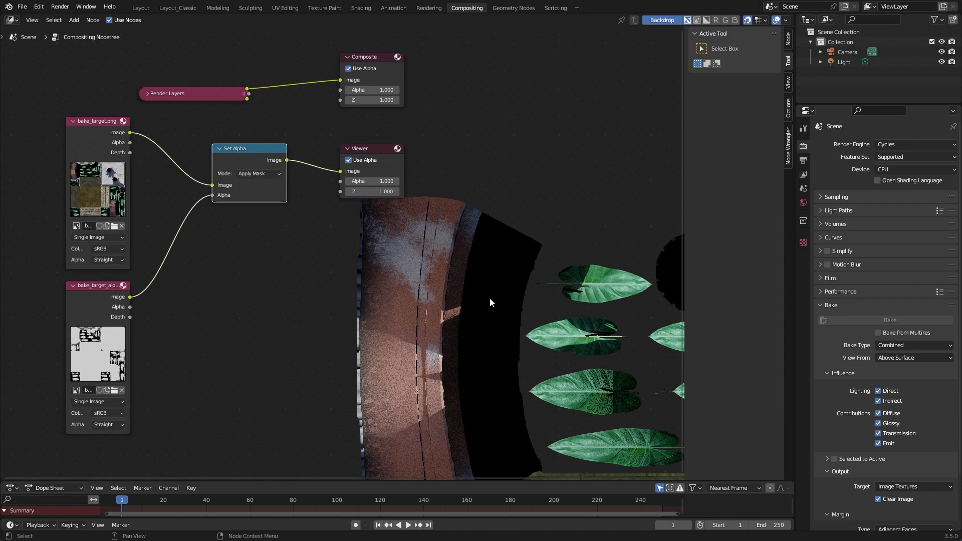
left_click_drag(248, 152, 238, 153)
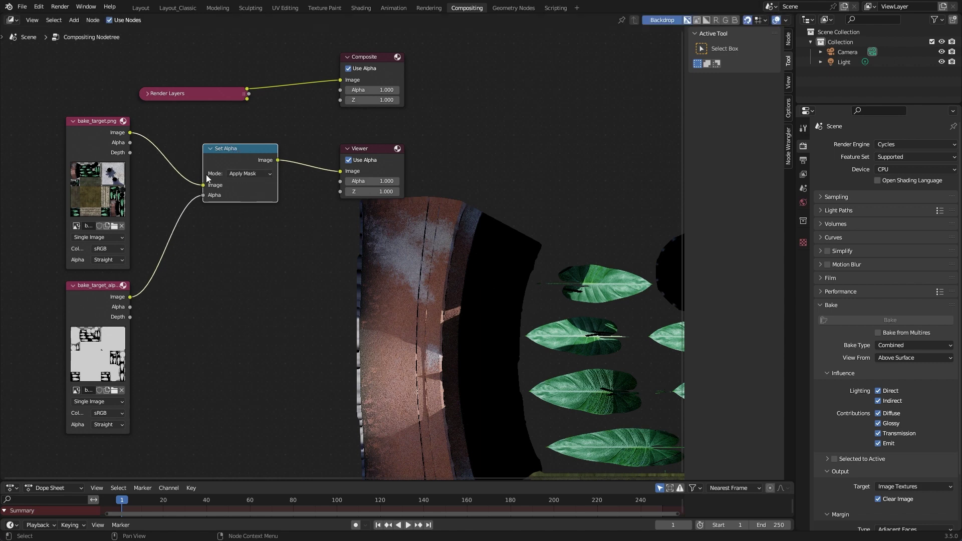
scroll(209, 178, "up", 3)
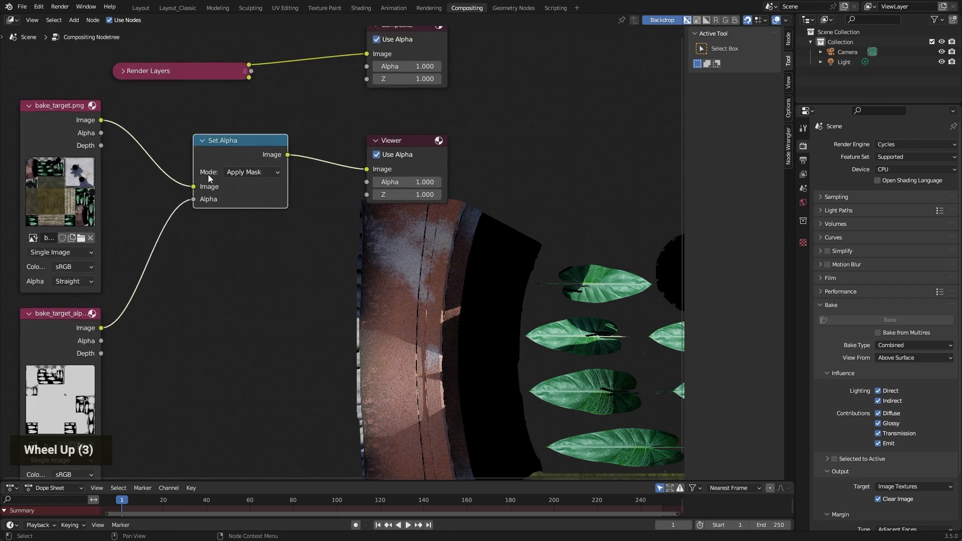
scroll(263, 226, "down", 1)
middle_click_drag(271, 242, 281, 225)
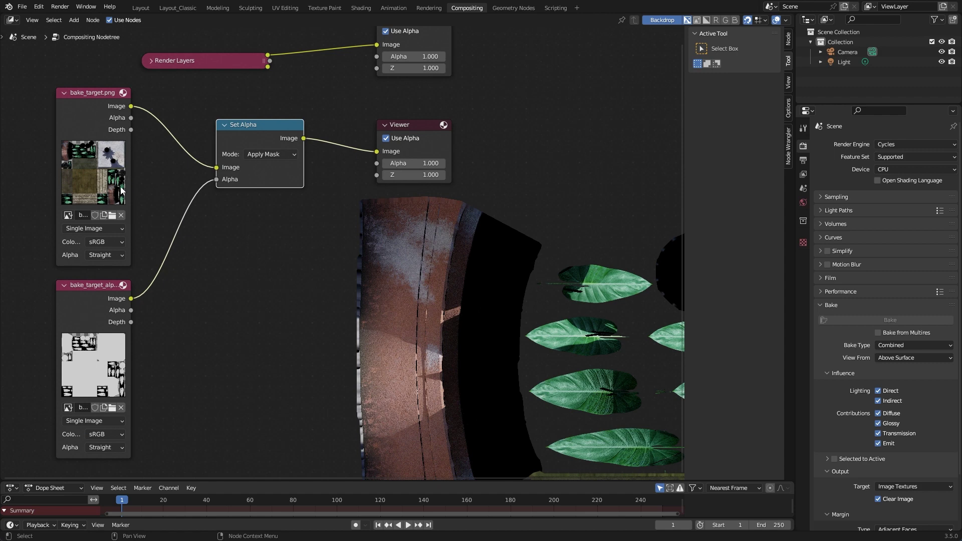
middle_click_drag(538, 328, 484, 310)
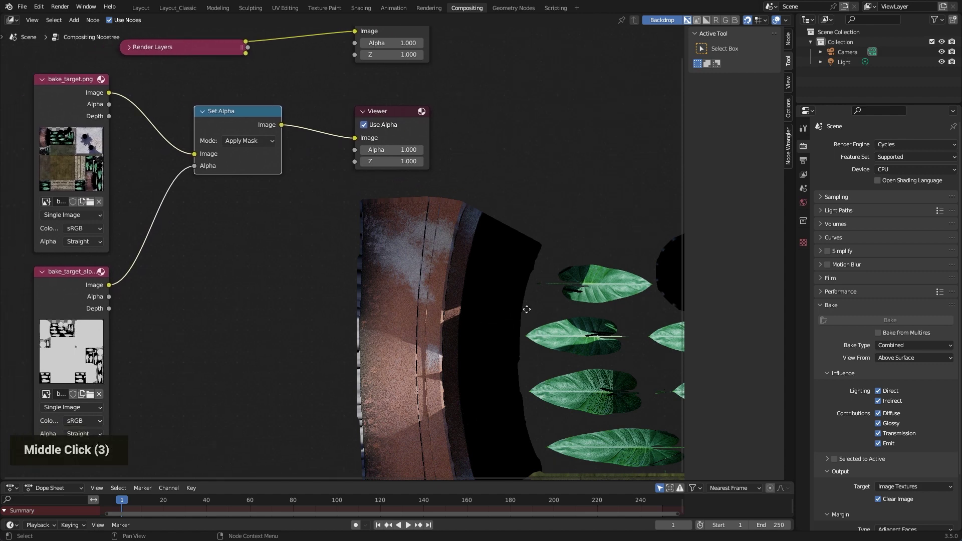
scroll(575, 321, "down", 1)
scroll(575, 320, "up", 3)
middle_click_drag(575, 320, 473, 318, "alt")
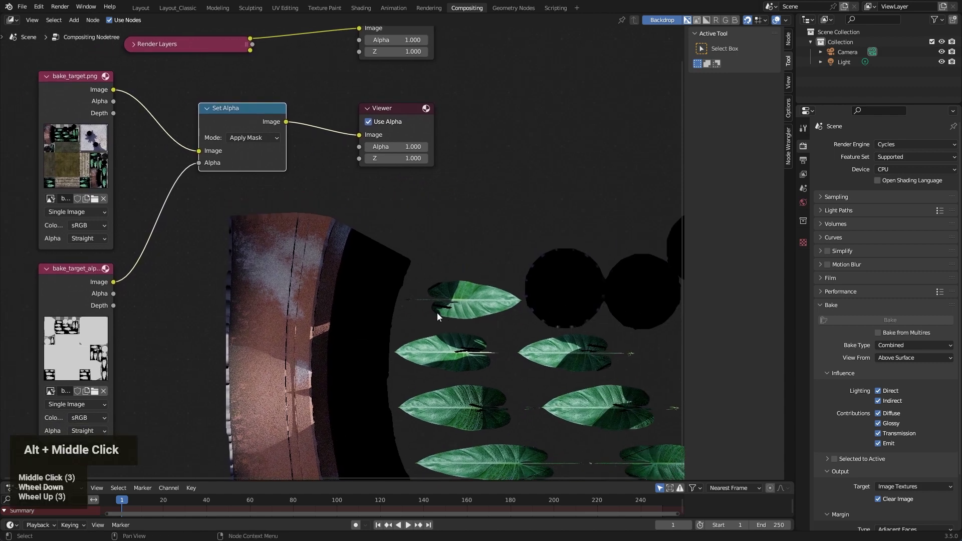
middle_click_drag(393, 320, 438, 315, "alt")
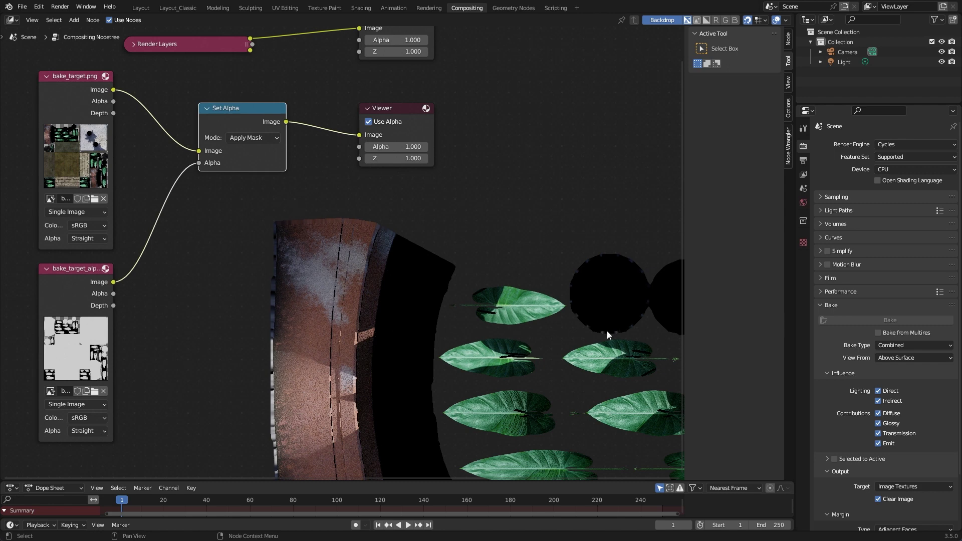
- Select the Viewer node with Use Alpha enabled and display its node settings in a widened sidebar
left_click(407, 111)
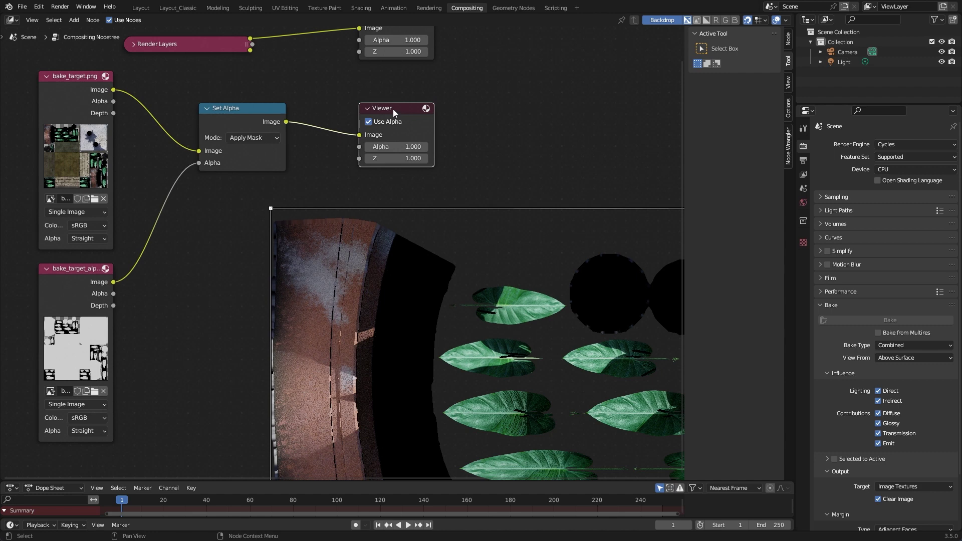
left_click(371, 126)
double_click(371, 125)
double_click(372, 125)
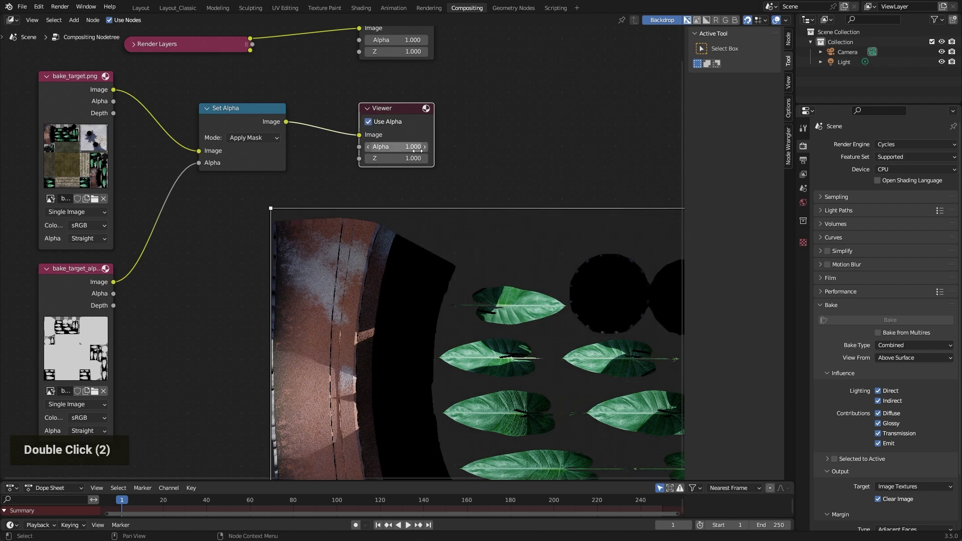
left_click(789, 42)
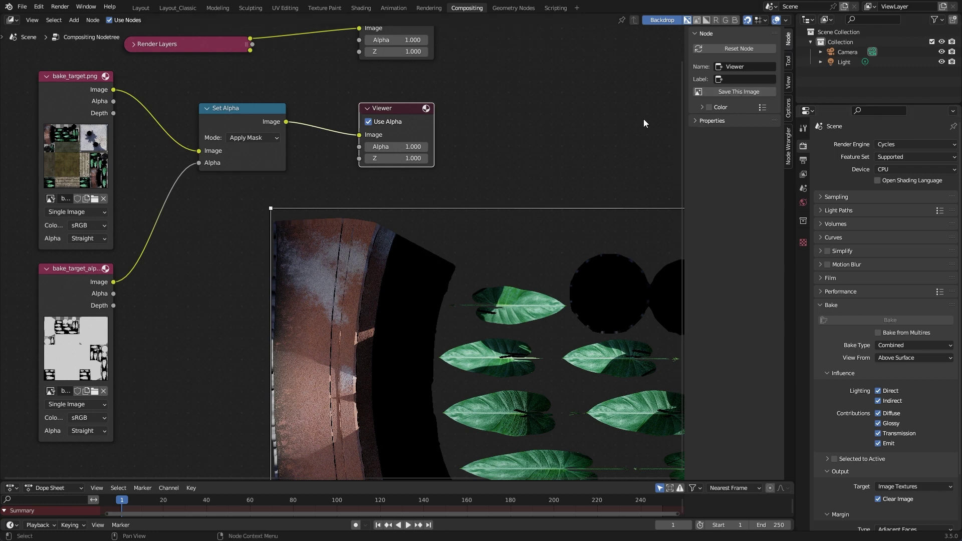
left_click_drag(685, 118, 664, 117)
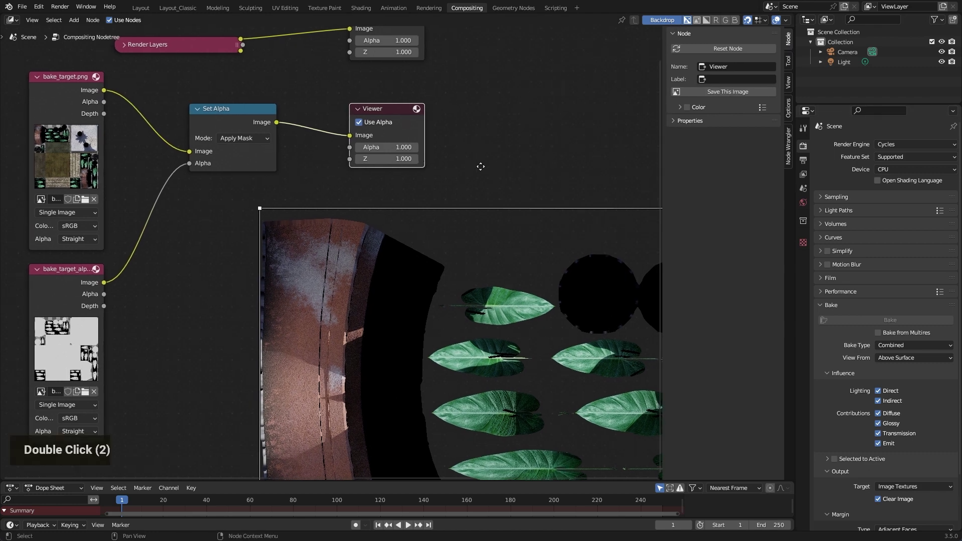
middle_click_drag(441, 121, 481, 121)
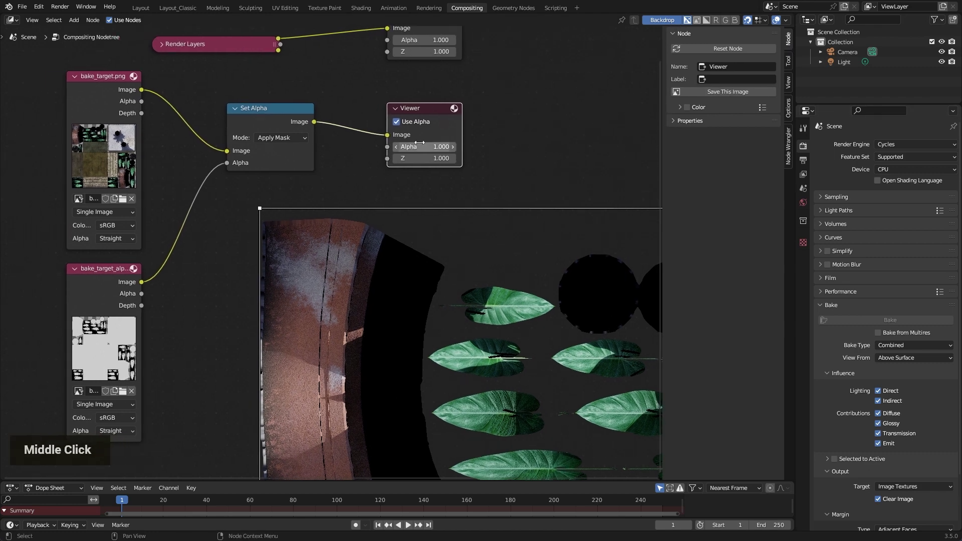
- Save the Viewer node's image to the Downloads folder as image-with-alpha.png in PNG format
left_click(721, 91)
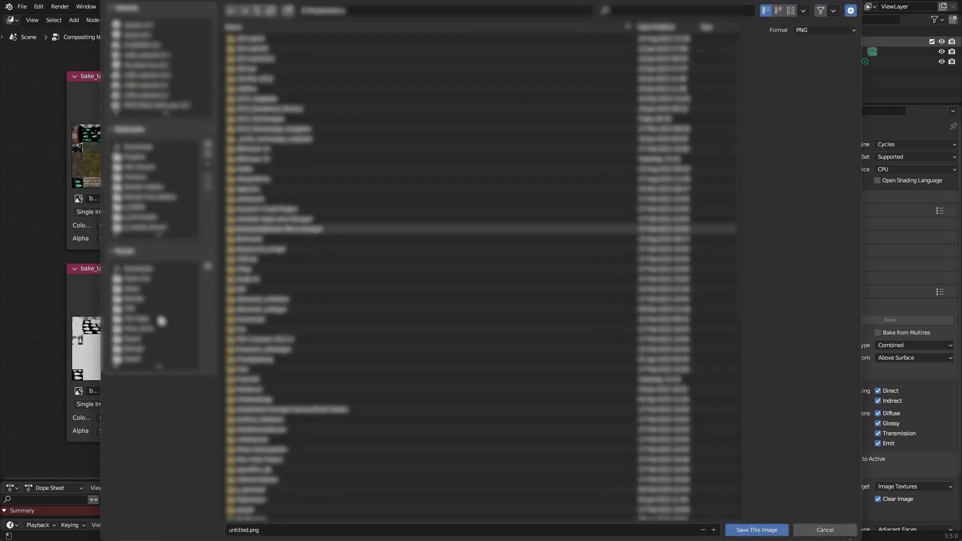
left_click(135, 269)
left_click(287, 530)
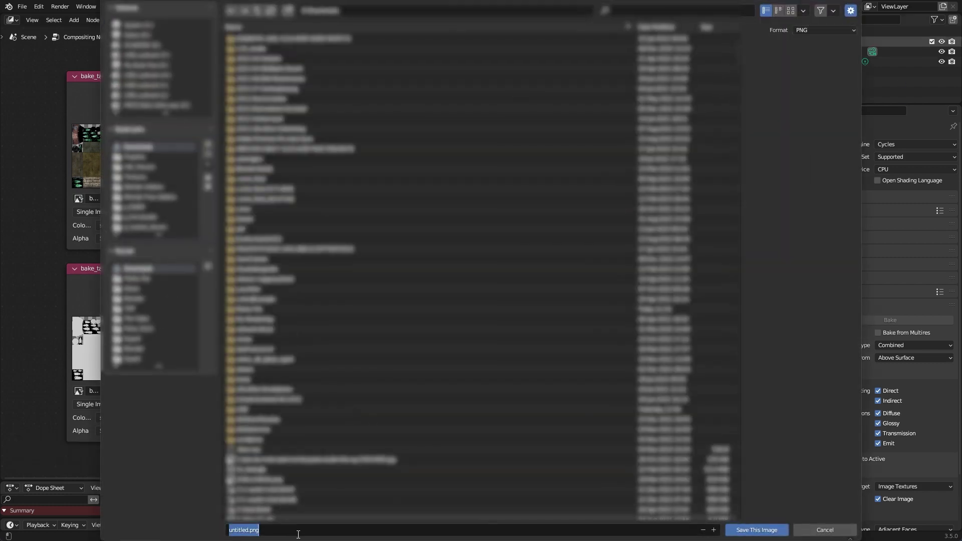
key("BackSpace")
type("image-wit")
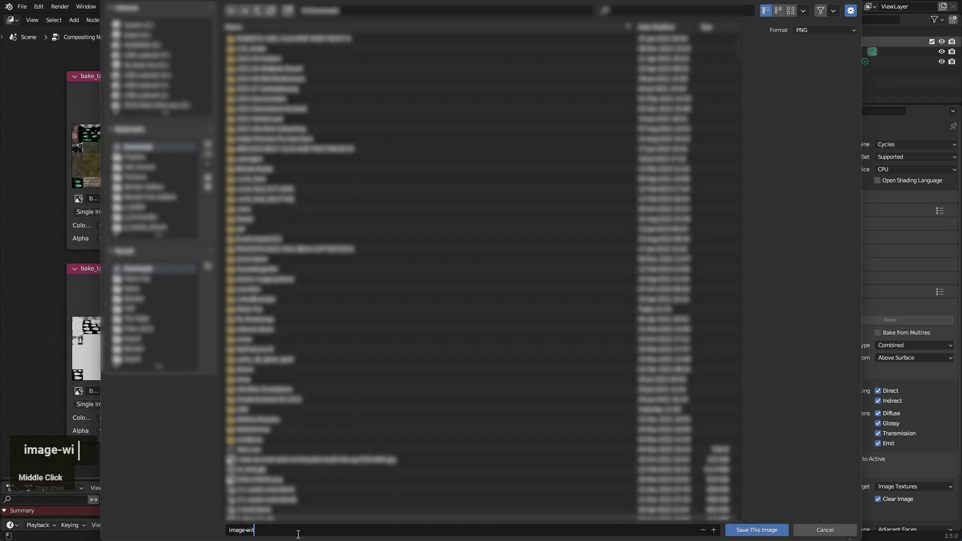
type("h-alpha")
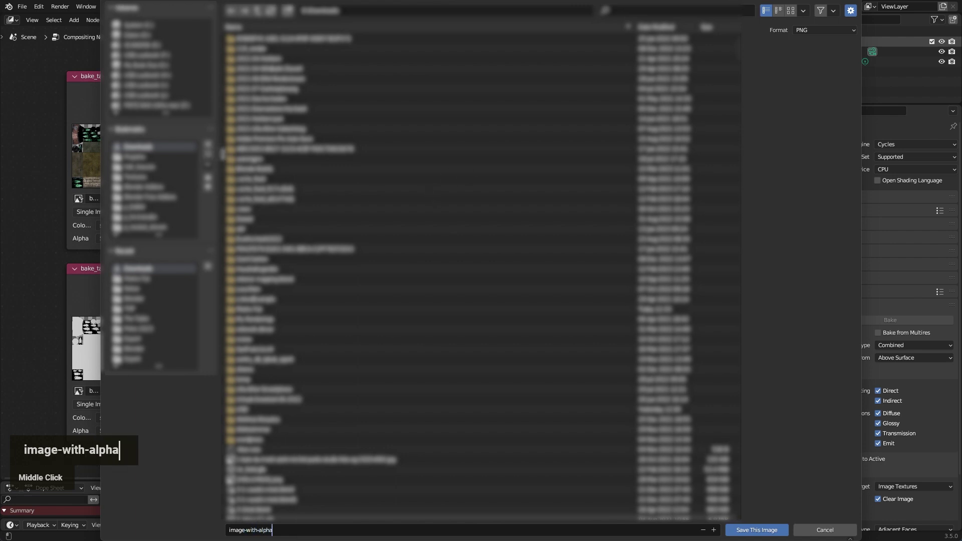
key("Return")
left_click(807, 29)
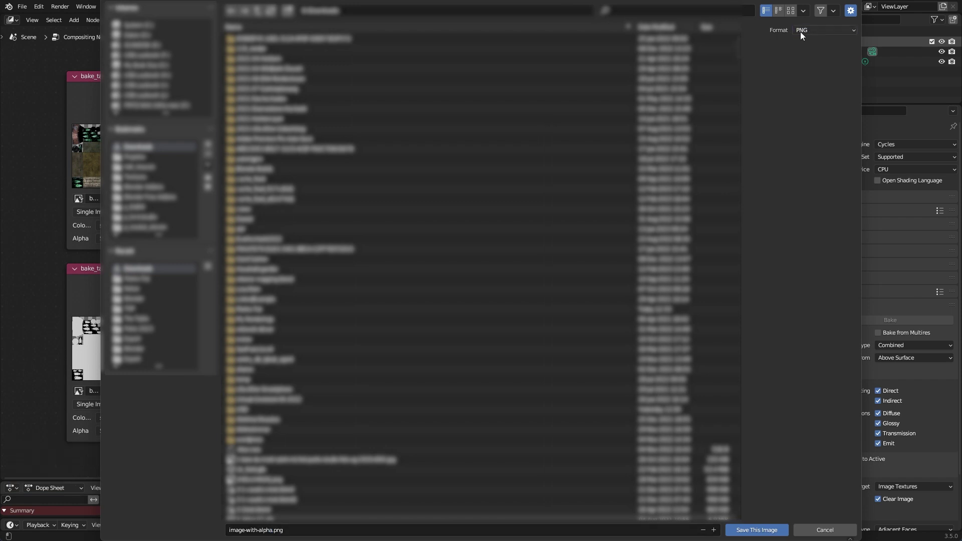
left_click(805, 30)
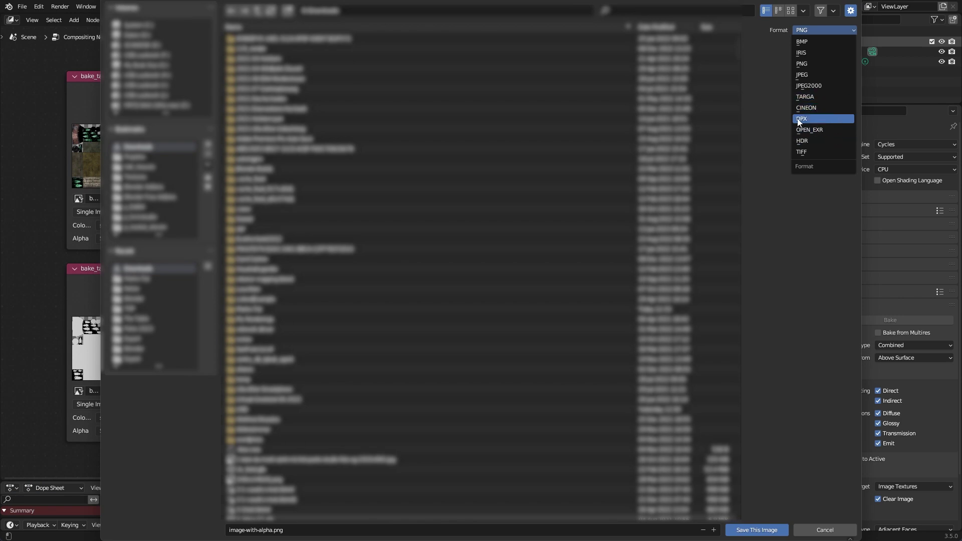
left_click(759, 530)
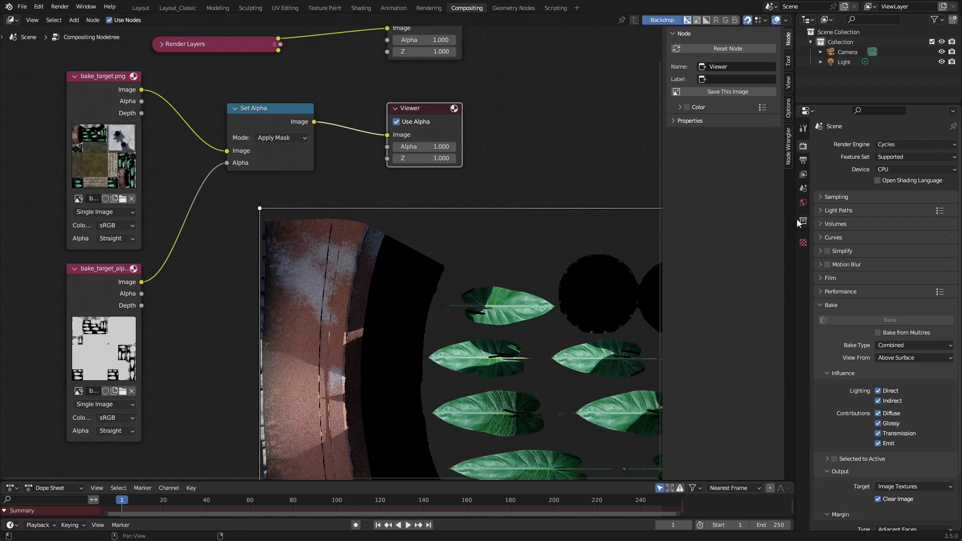
- Set the scene's colour management view transform to Standard after comparing it with Filmic on the backdrop
left_click(825, 305)
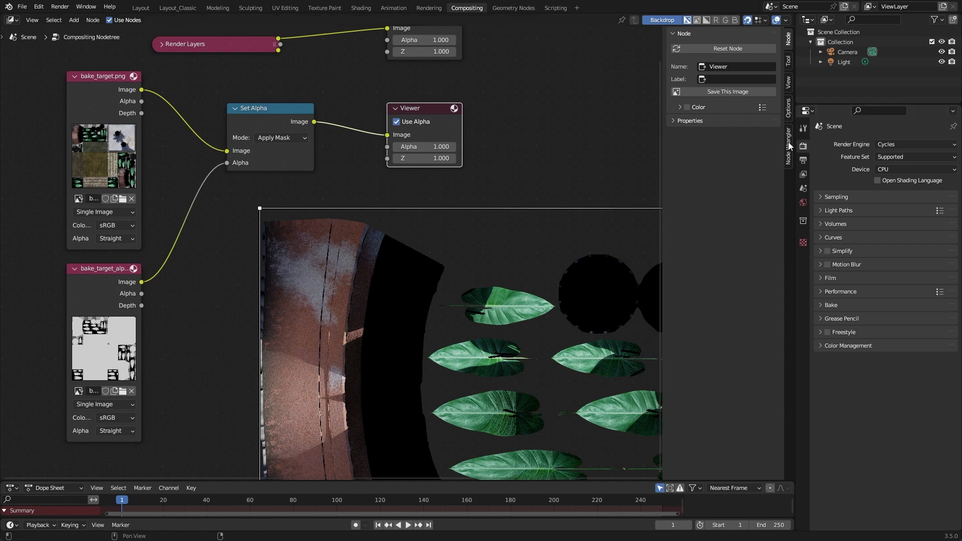
left_click(855, 347)
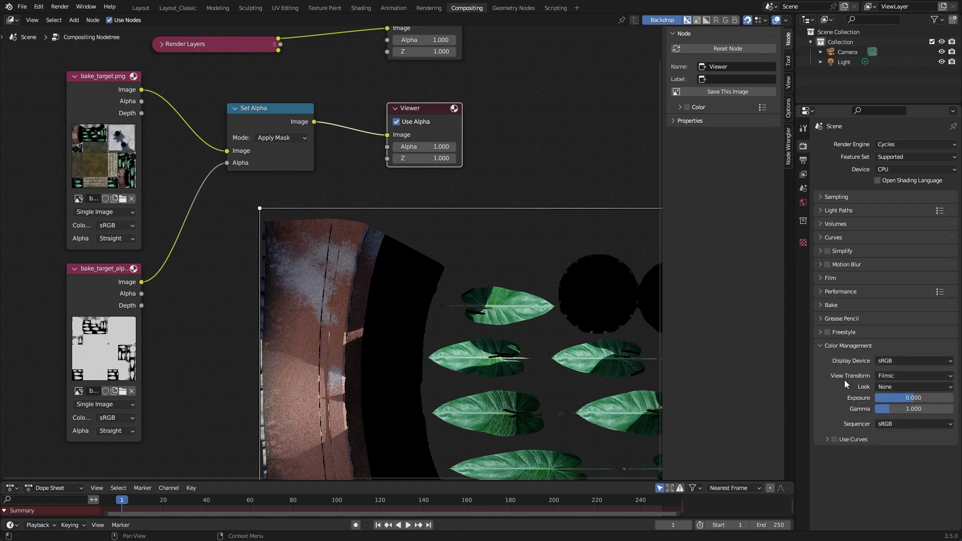
left_click(894, 377)
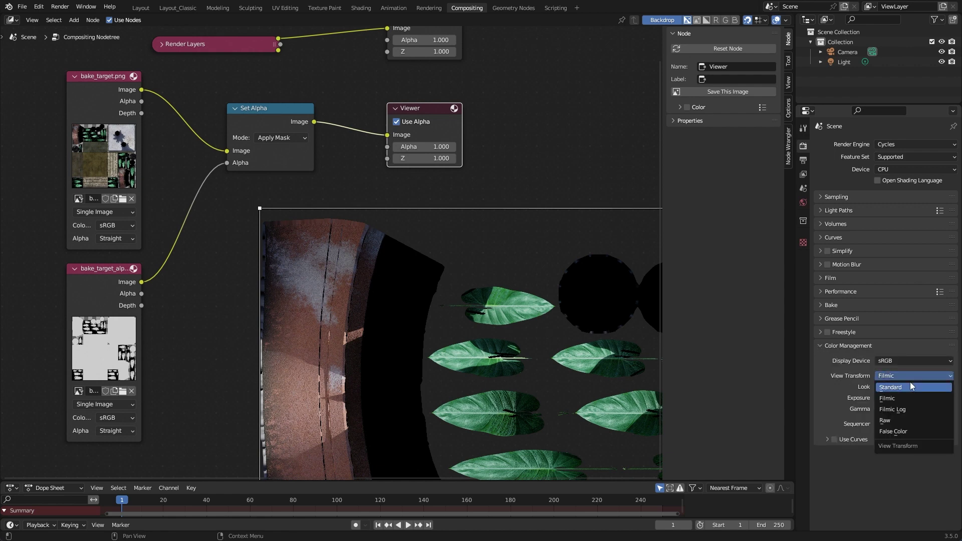
left_click(910, 386)
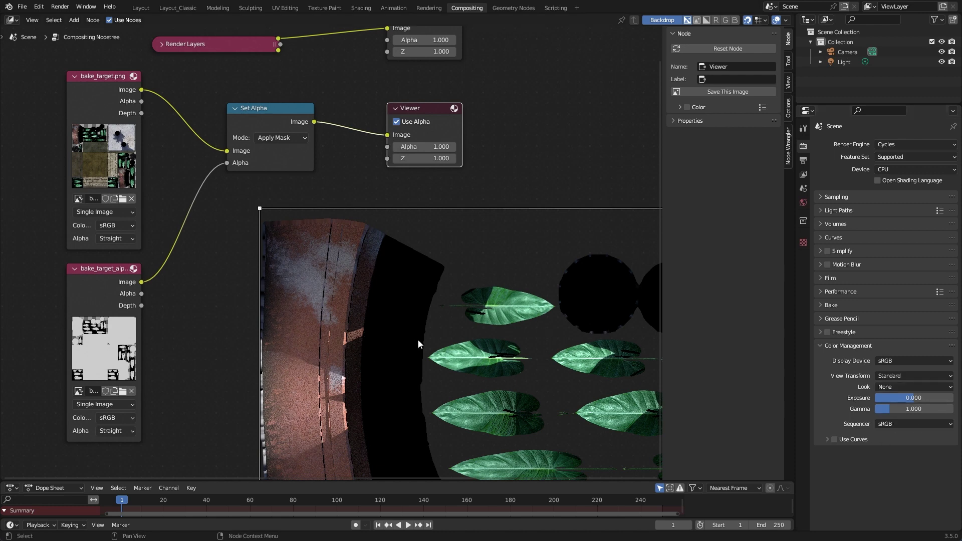
left_click(893, 376)
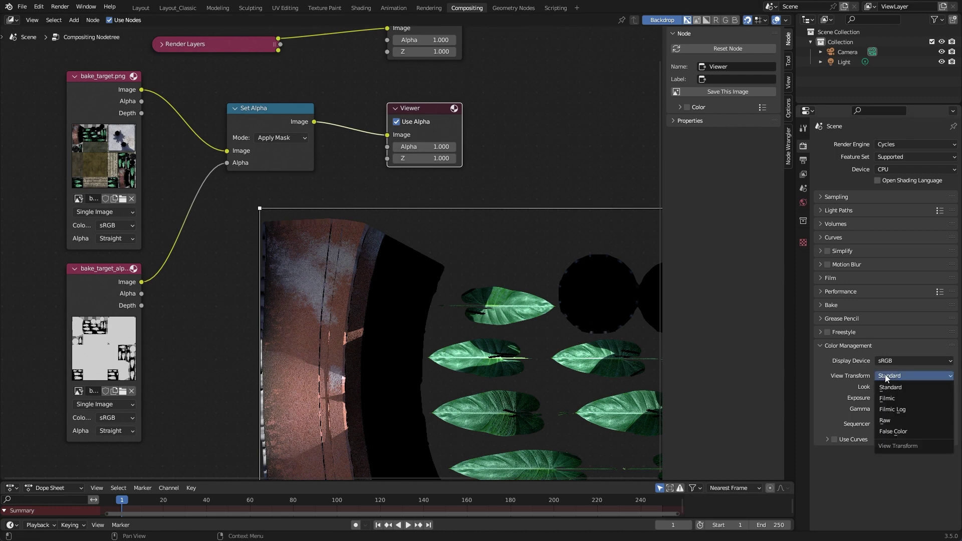
left_click(902, 399)
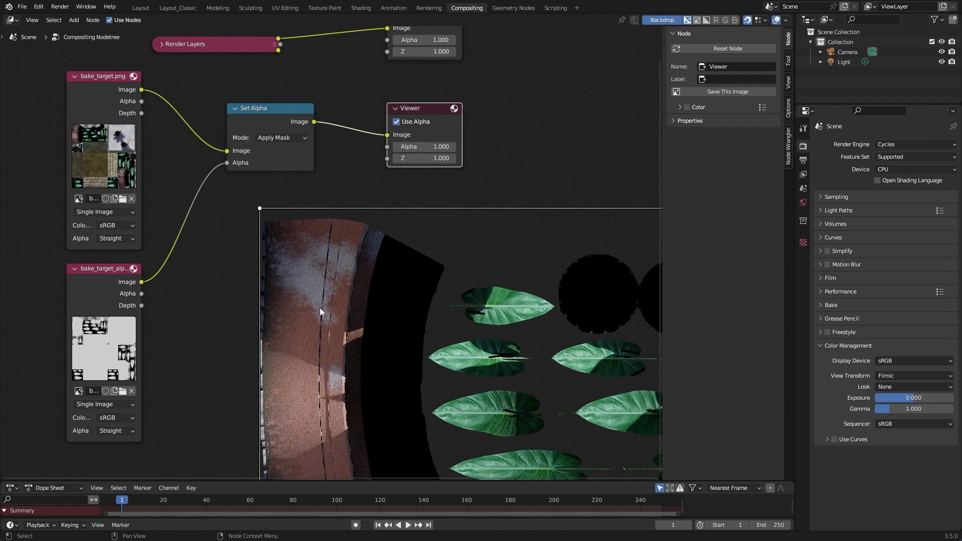
left_click(912, 377)
left_click(922, 387)
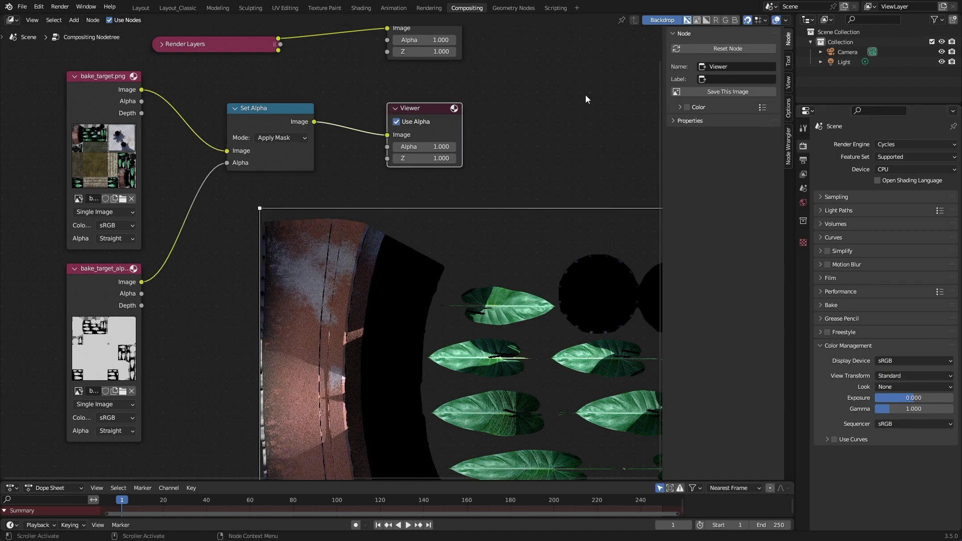
- Save the Viewer node's image again in PNG format, overwriting image-with-alpha.png, and deselect the node
left_click(743, 90)
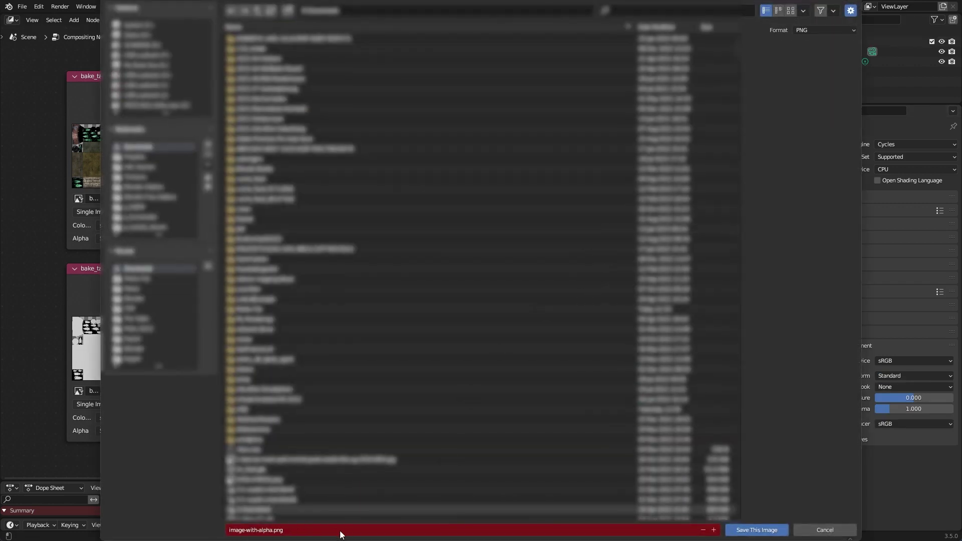
left_click(757, 530)
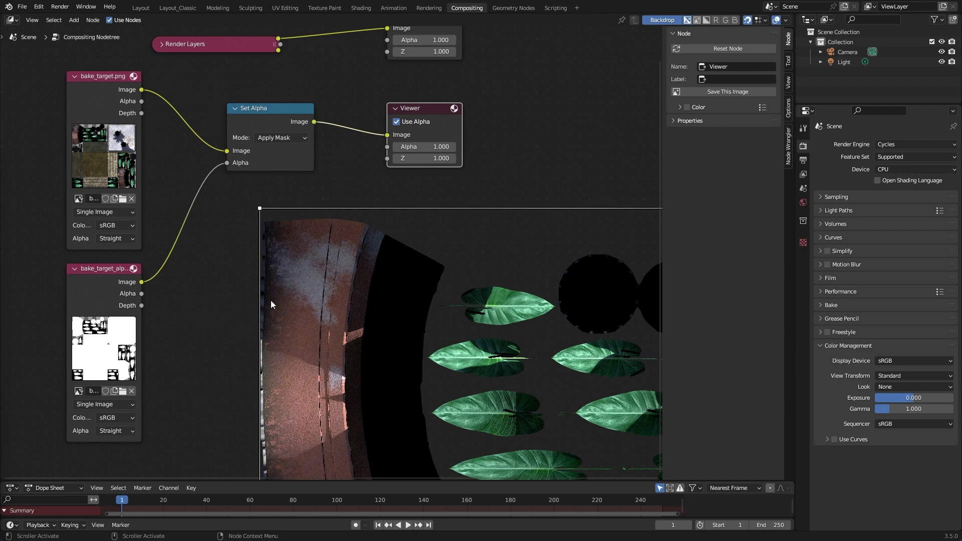
left_click(319, 190)
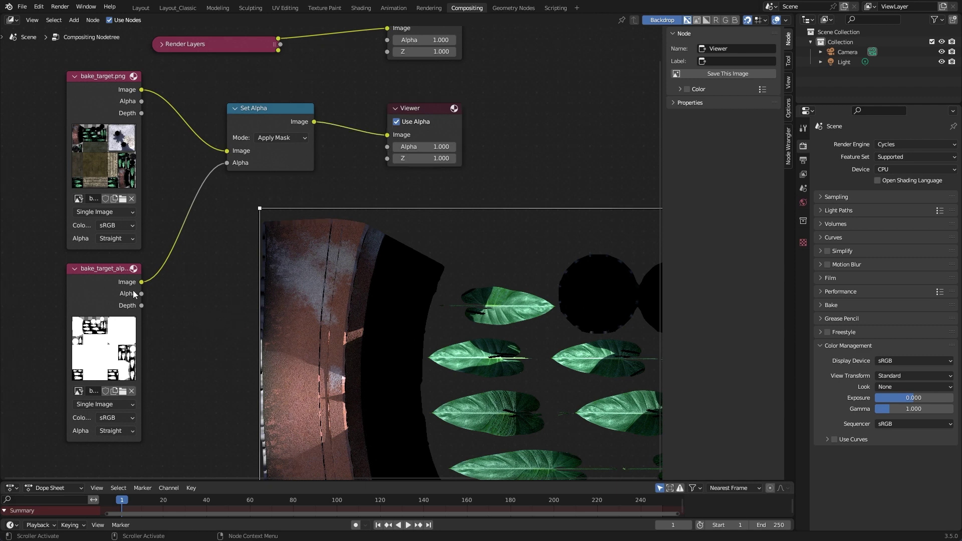
- Review the node chain from both image nodes through Set Alpha to the Viewer and its image-saving dialog, without saving again
middle_click_drag(170, 311, 170, 308)
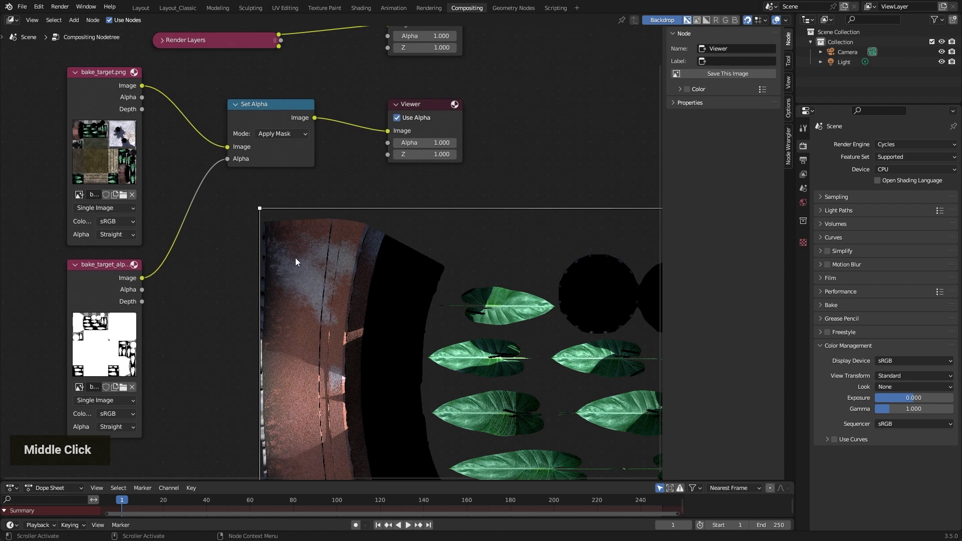
left_click(102, 74)
left_click(115, 277)
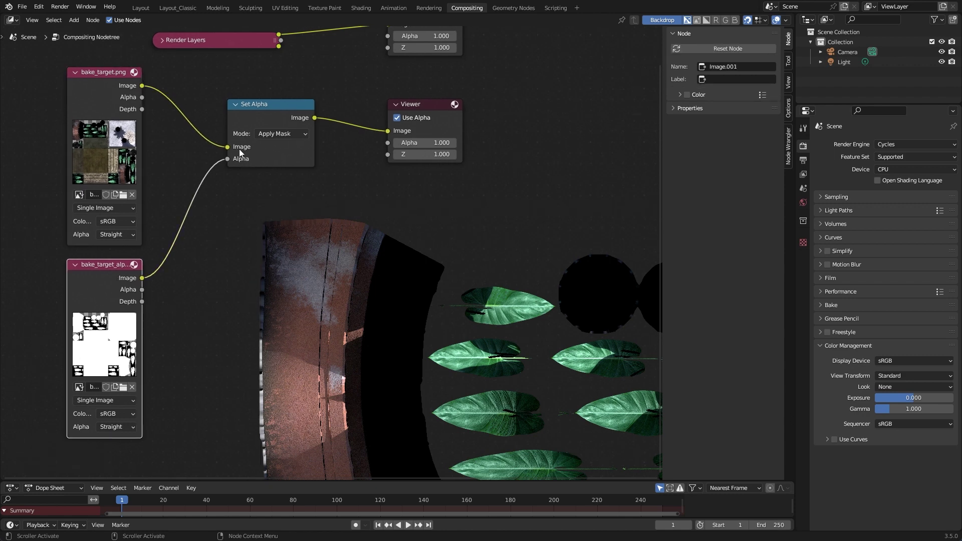
left_click(237, 107)
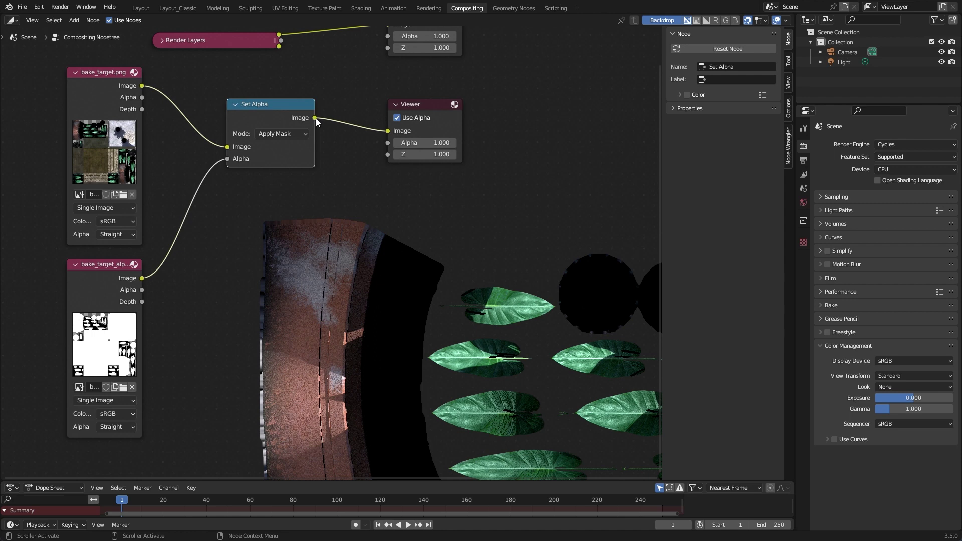
left_click(422, 112)
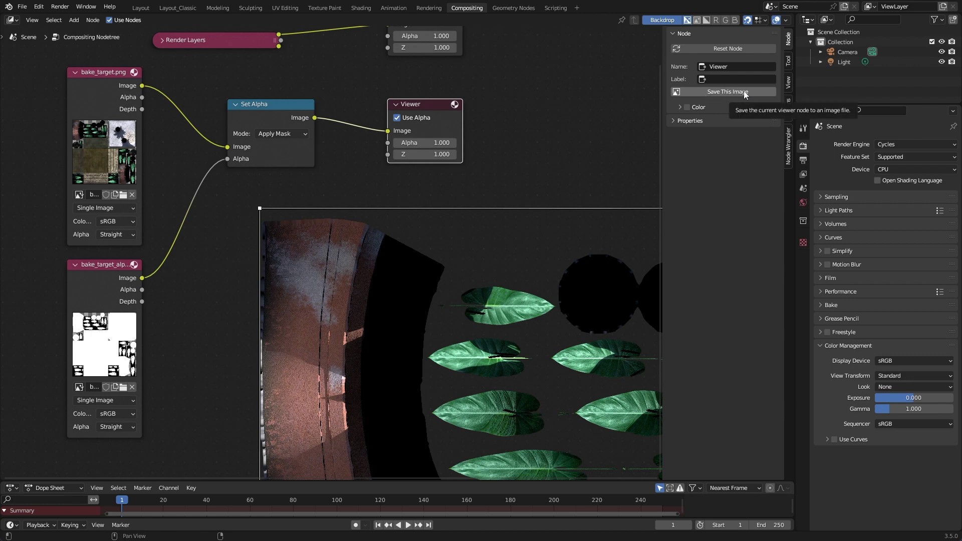
left_click(730, 92)
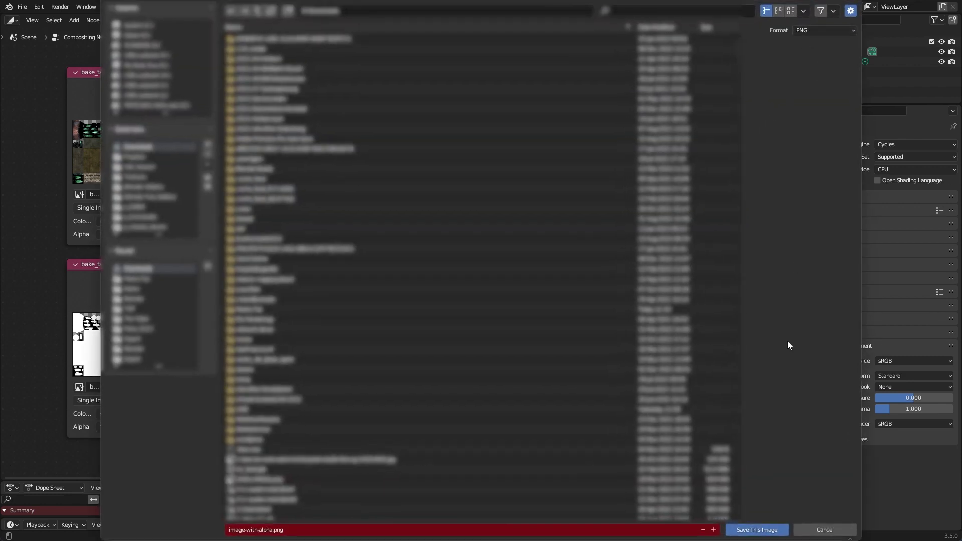
left_click(835, 534)
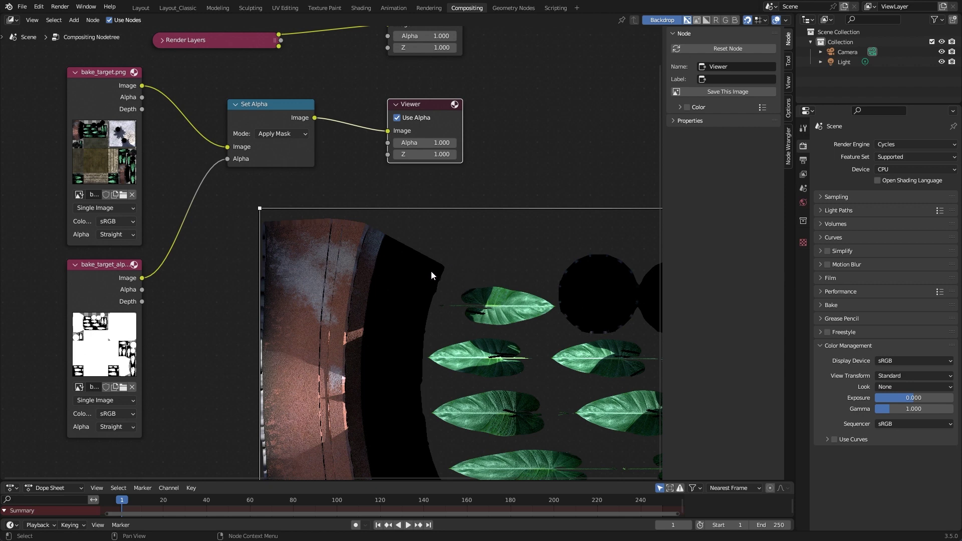
middle_click_drag(432, 271, 434, 270)
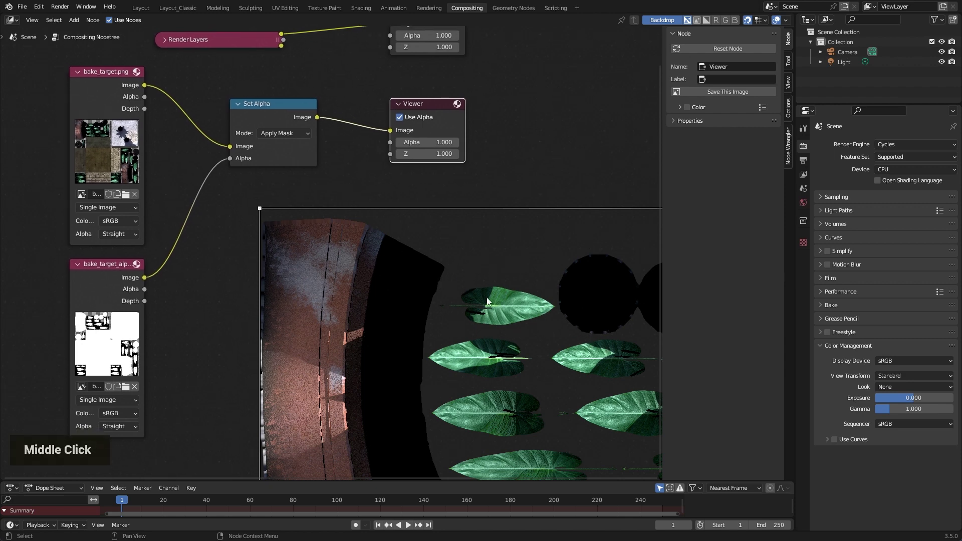